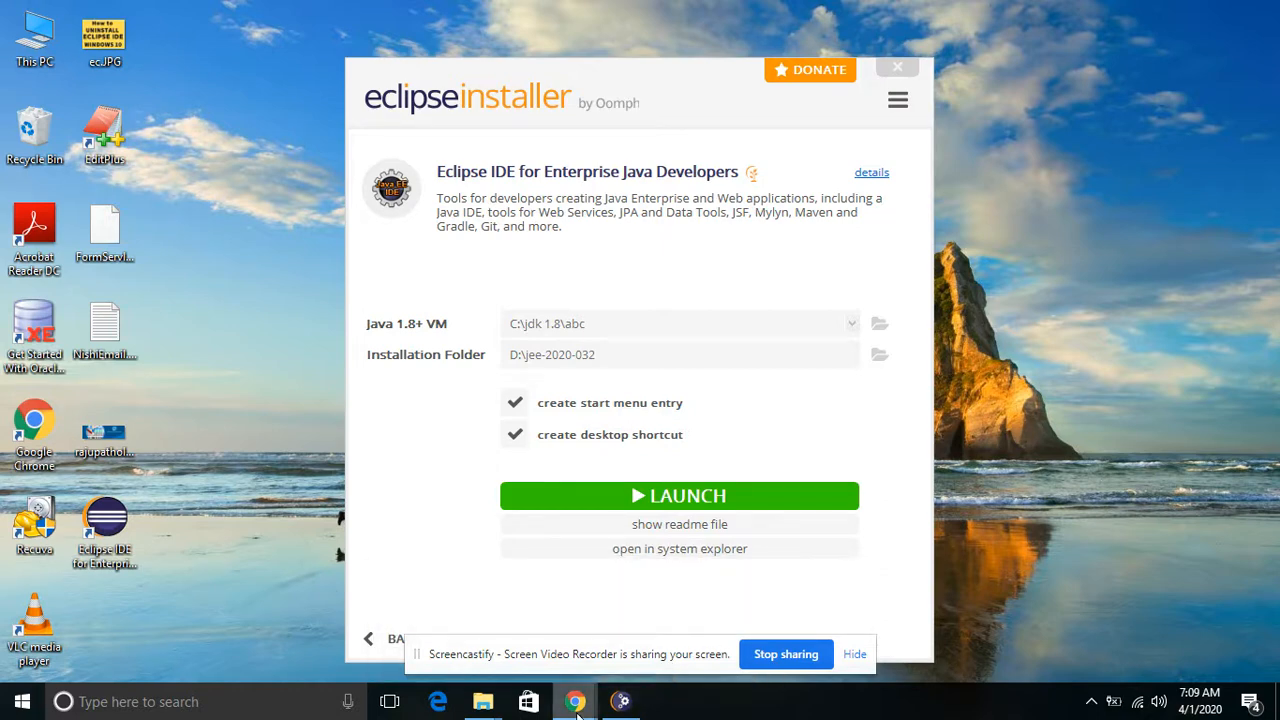
Switch to Chrome and search Google for "download eclipse" in a new tab.
{"action": "mouse_move", "coordinate": [577, 705]}
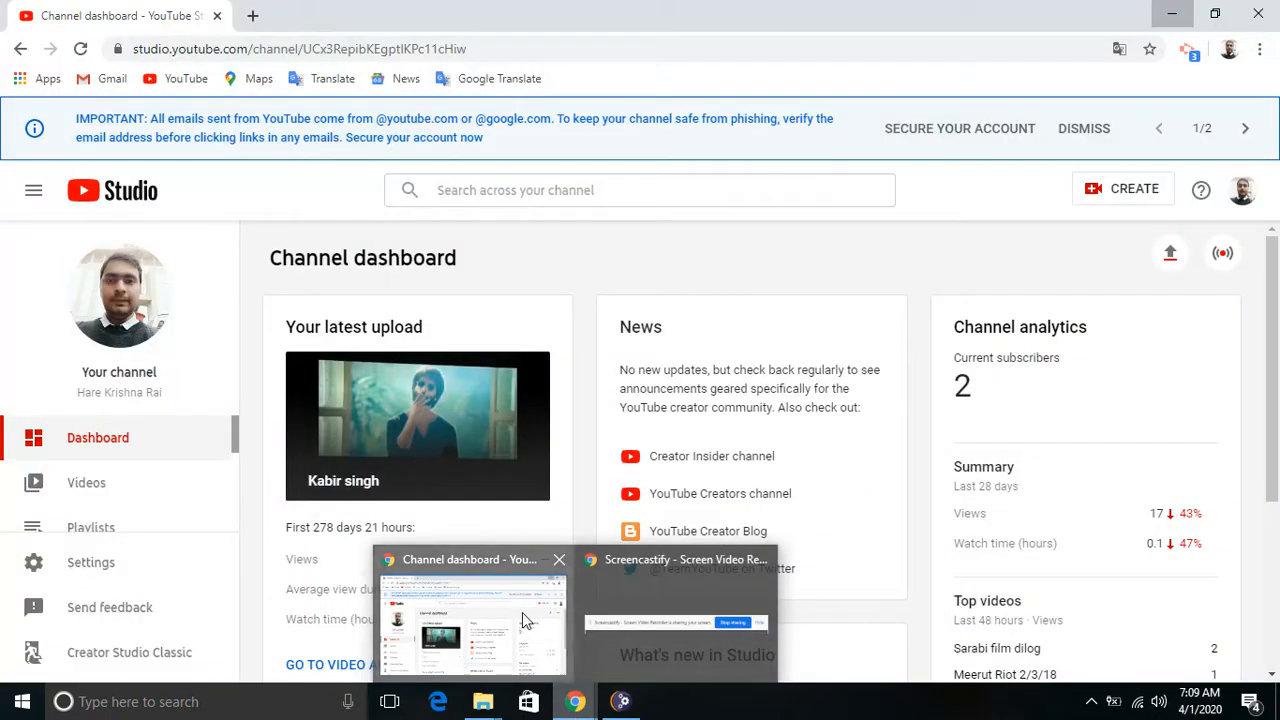
{"action": "left_click", "coordinate": [522, 612]}
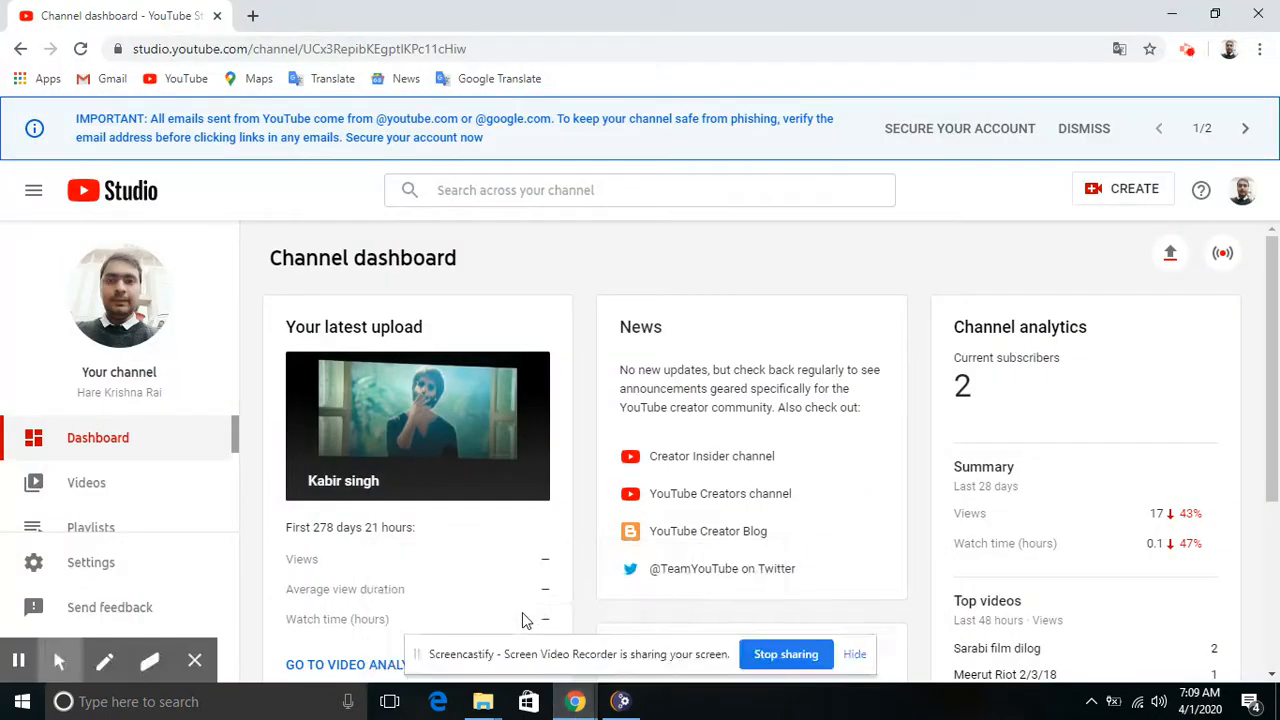
{"action": "left_click", "coordinate": [254, 17]}
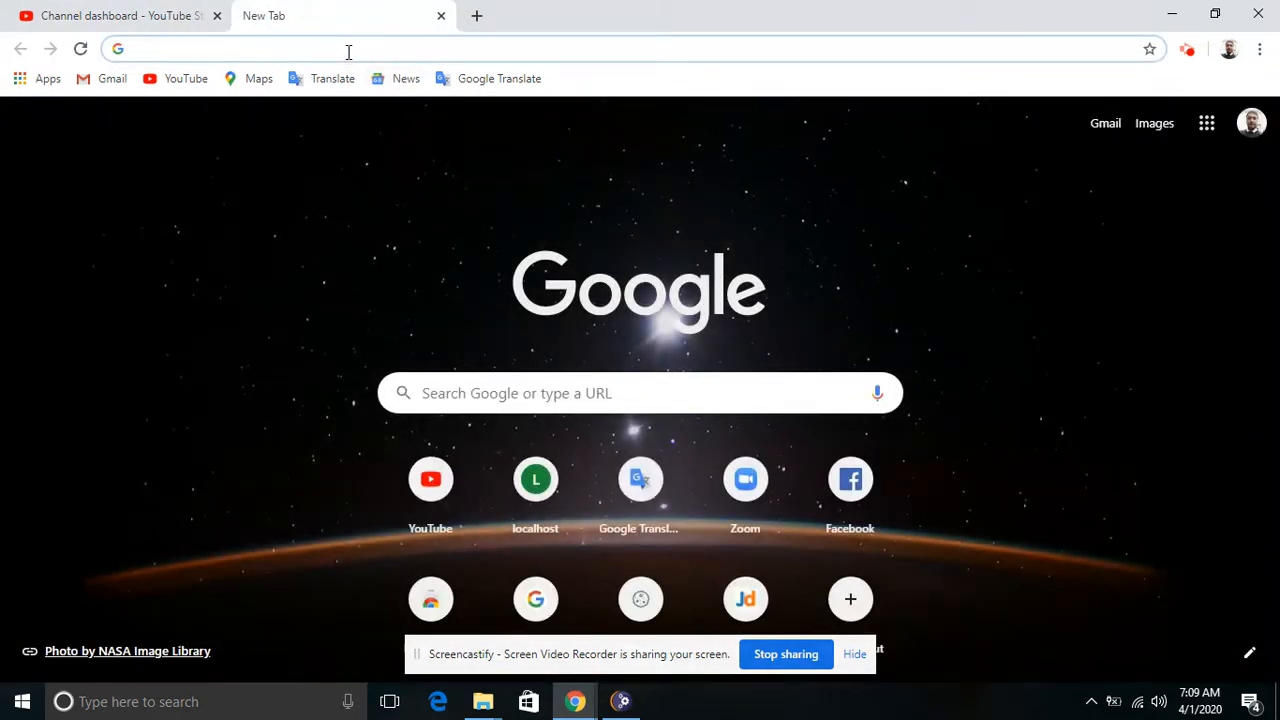
{"action": "type", "text": "d"}
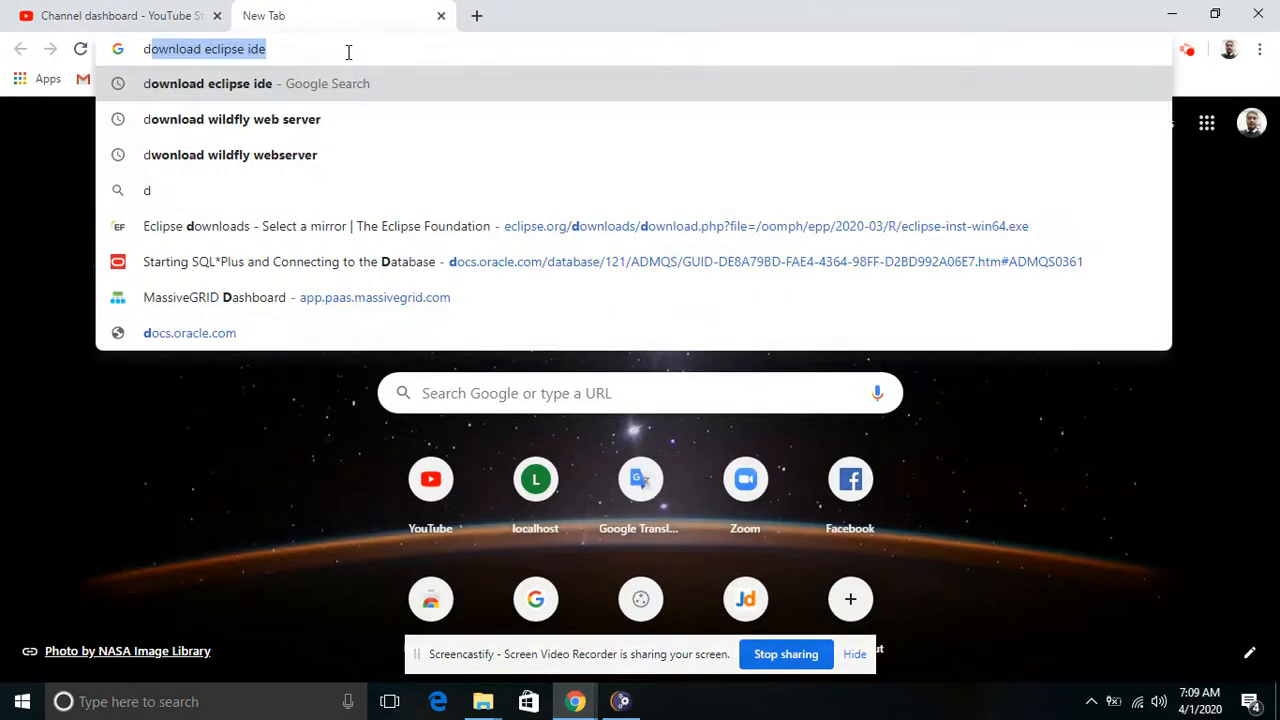
{"action": "type", "text": "ownload"}
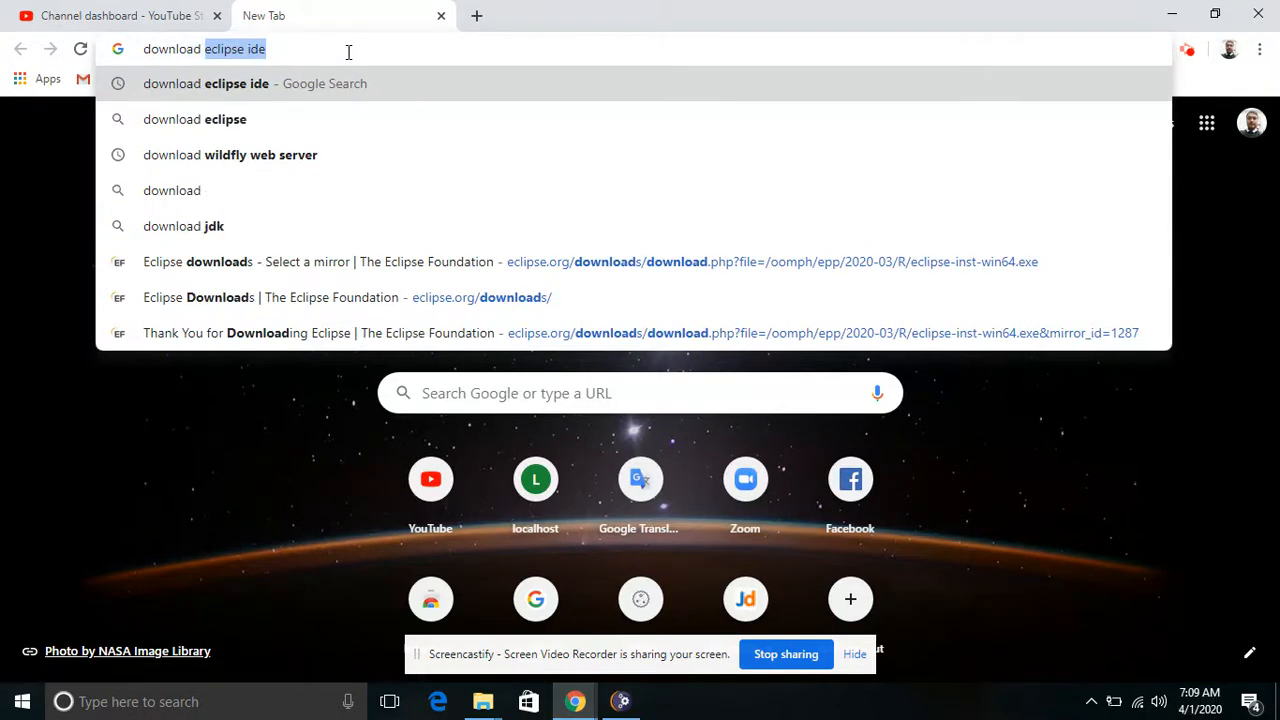
{"action": "key", "text": "Down"}
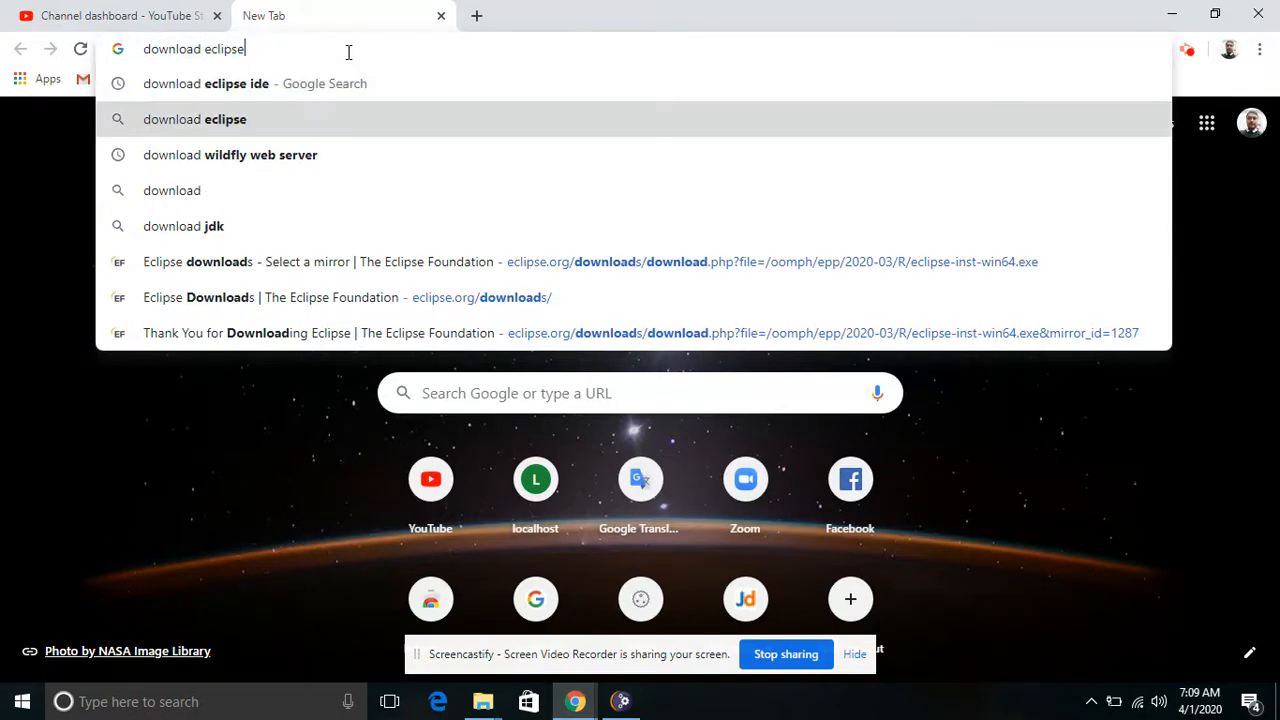
{"action": "key", "text": "Return"}
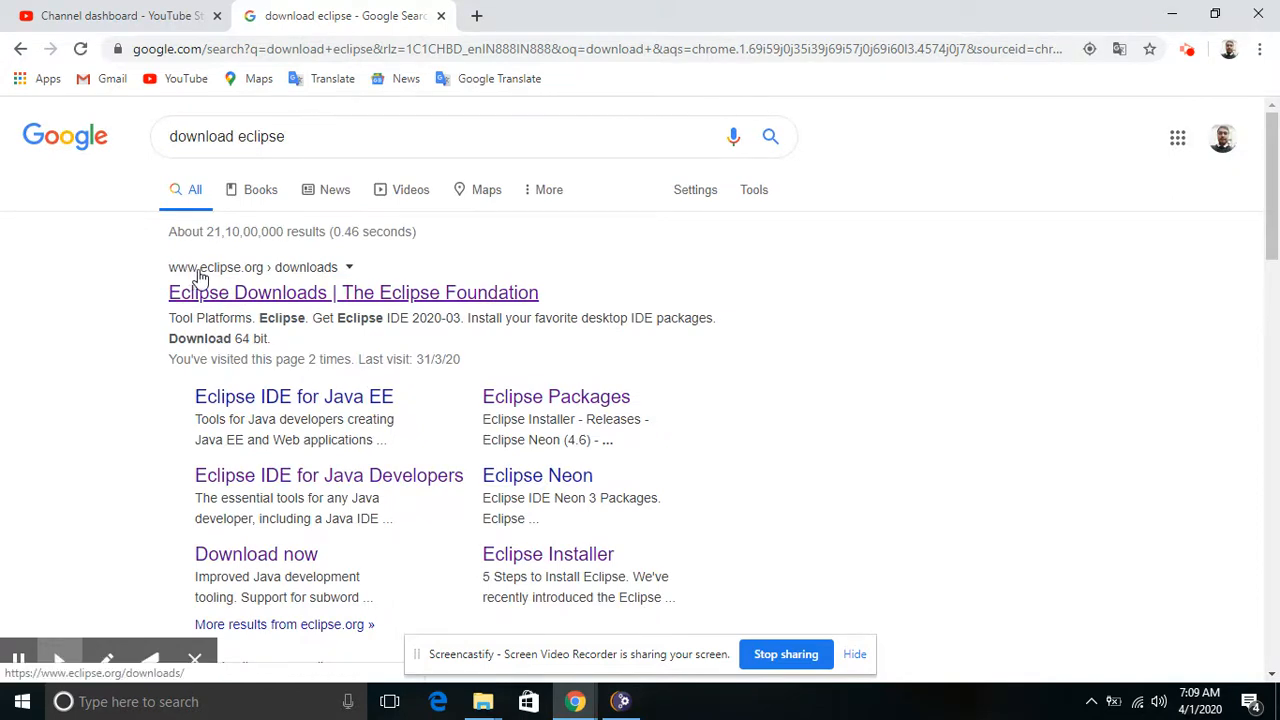
Open the Eclipse Downloads result from eclipse.org in a new tab and view the Eclipse IDE 2020-03 download section.
{"action": "right_click", "coordinate": [258, 300]}
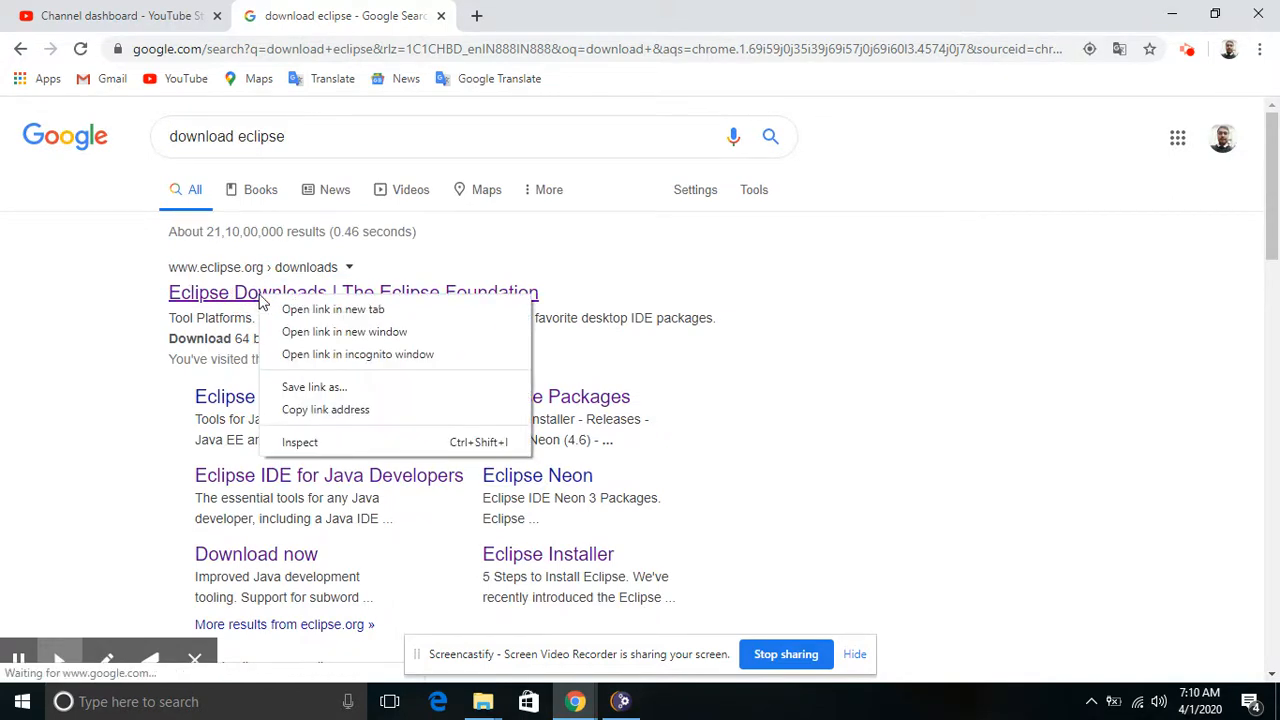
{"action": "left_click", "coordinate": [419, 315]}
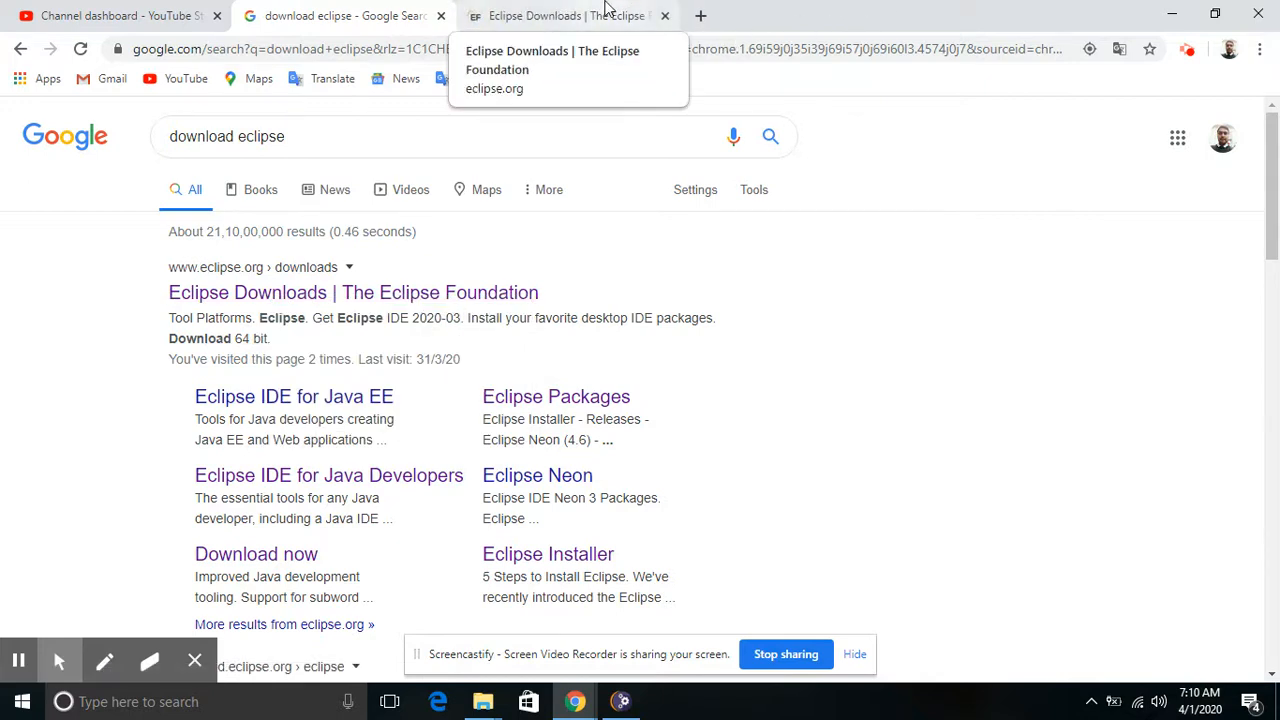
{"action": "left_click", "coordinate": [605, 12]}
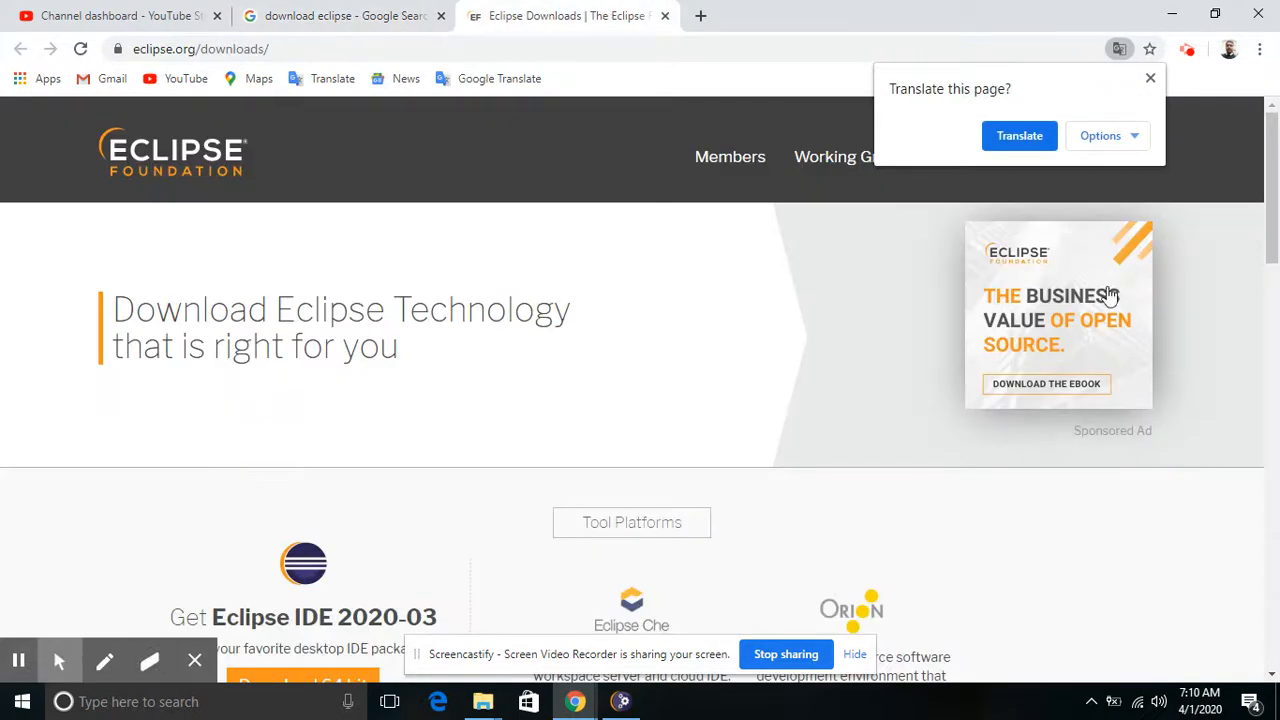
{"action": "left_click_drag", "start_coordinate": [1277, 184], "coordinate": [1266, 274]}
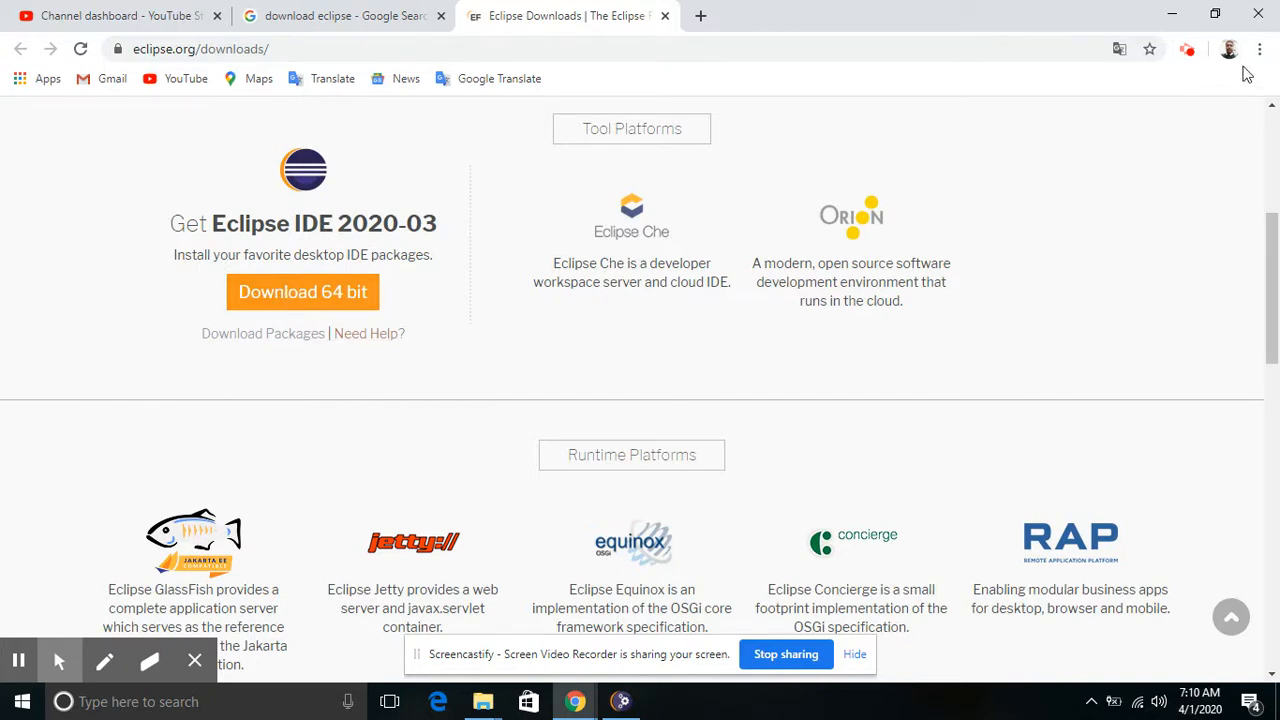
View the browser's list of downloaded files for the Eclipse installer and minimize the browser.
{"action": "left_click", "coordinate": [1261, 55]}
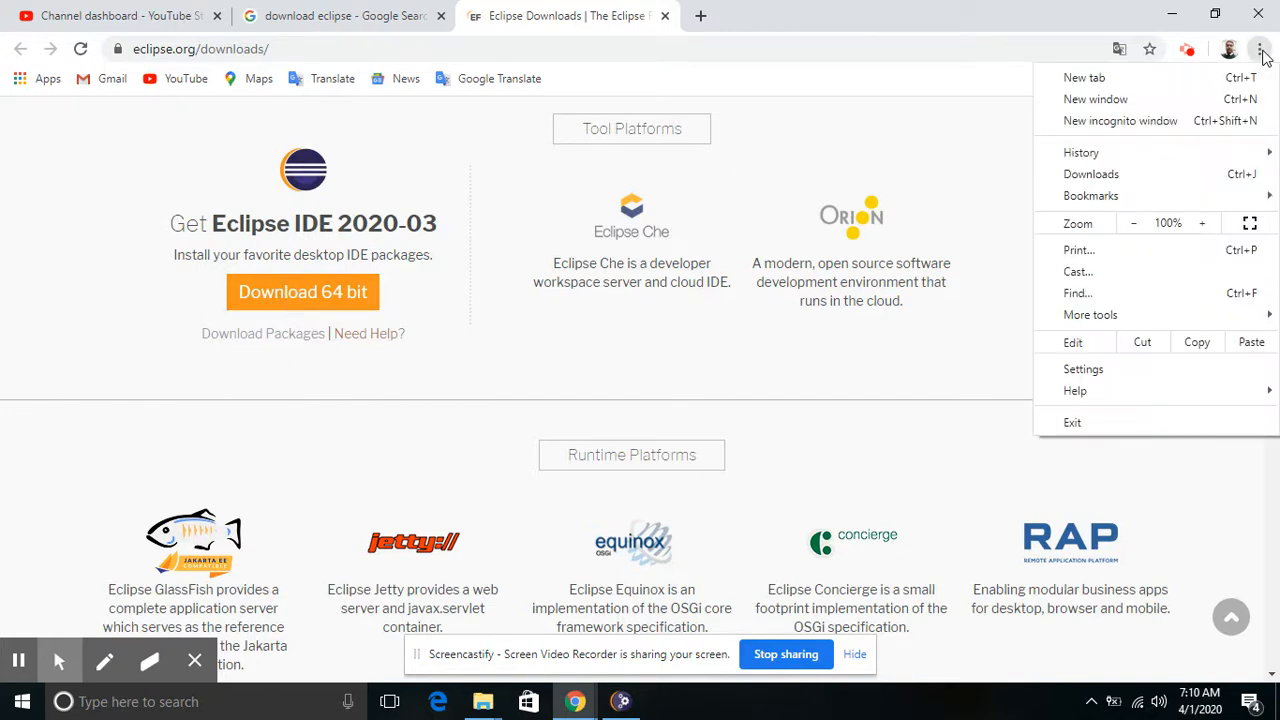
{"action": "left_click", "coordinate": [1136, 177]}
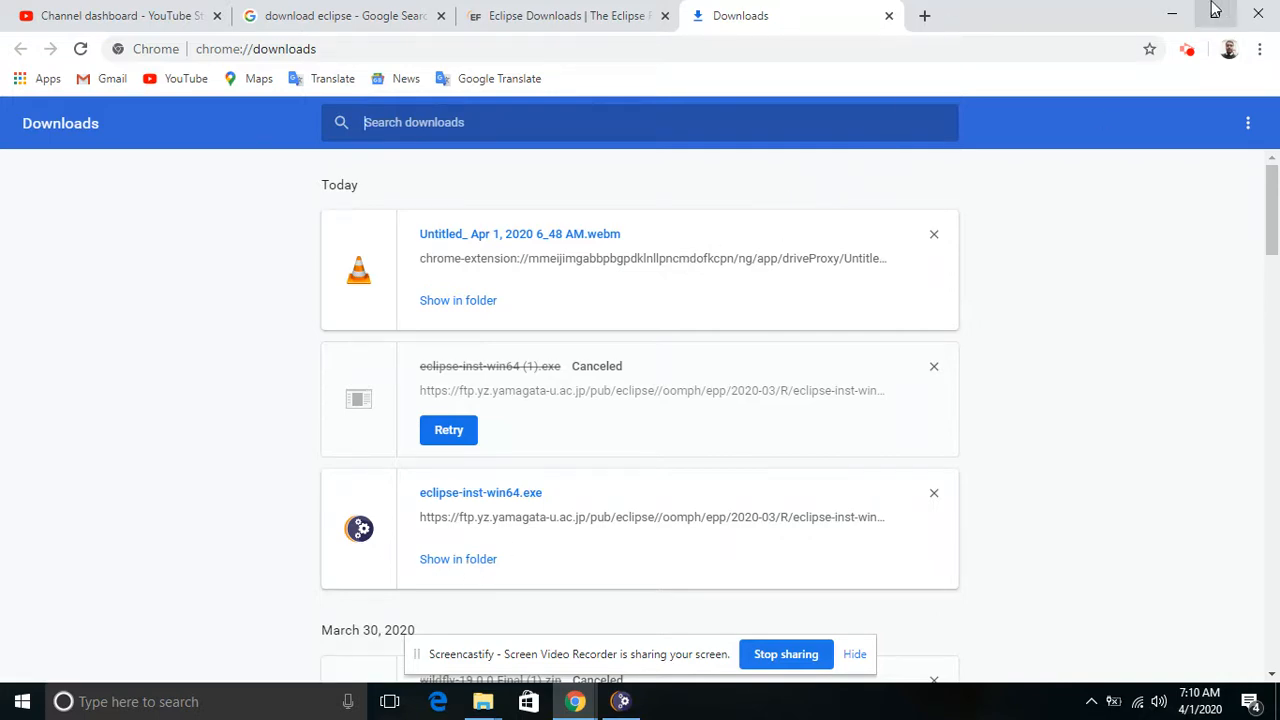
{"action": "left_click", "coordinate": [1175, 18]}
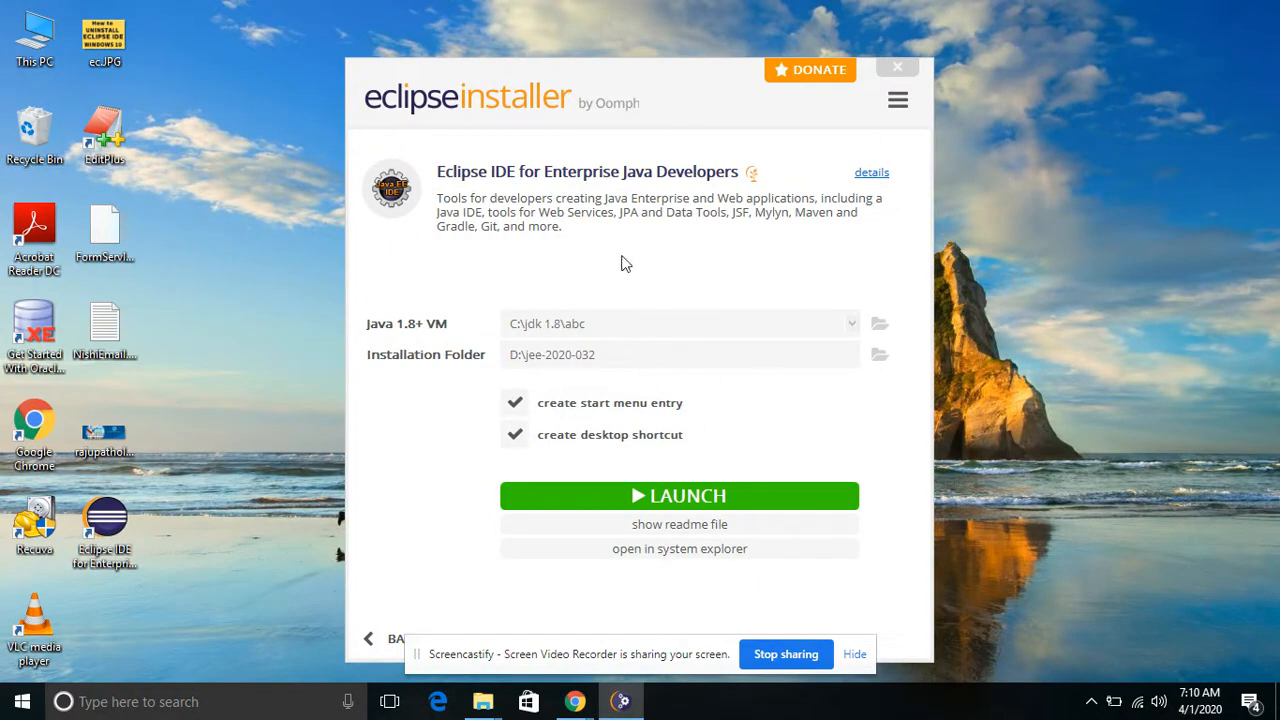
Launch the installed Eclipse IDE for Enterprise Java Developers from the Eclipse installer, leaving no File Explorer window open.
{"action": "left_click", "coordinate": [630, 500]}
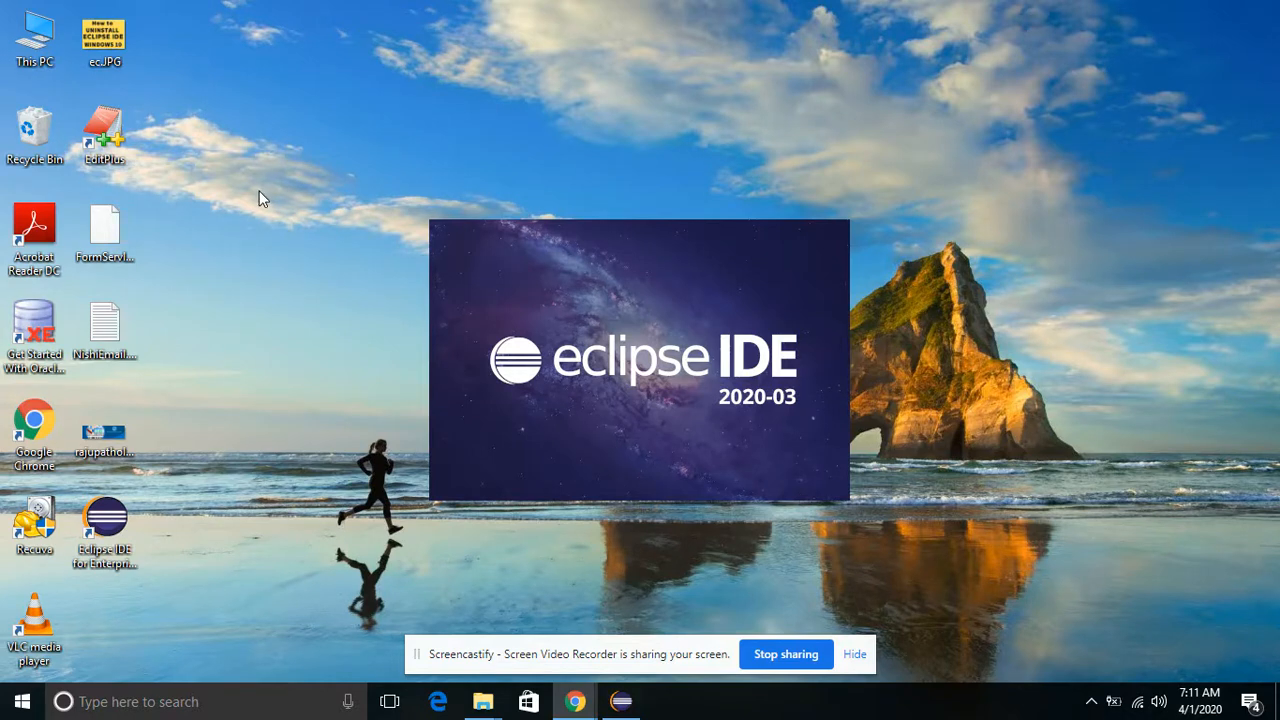
{"action": "double_click", "coordinate": [38, 50]}
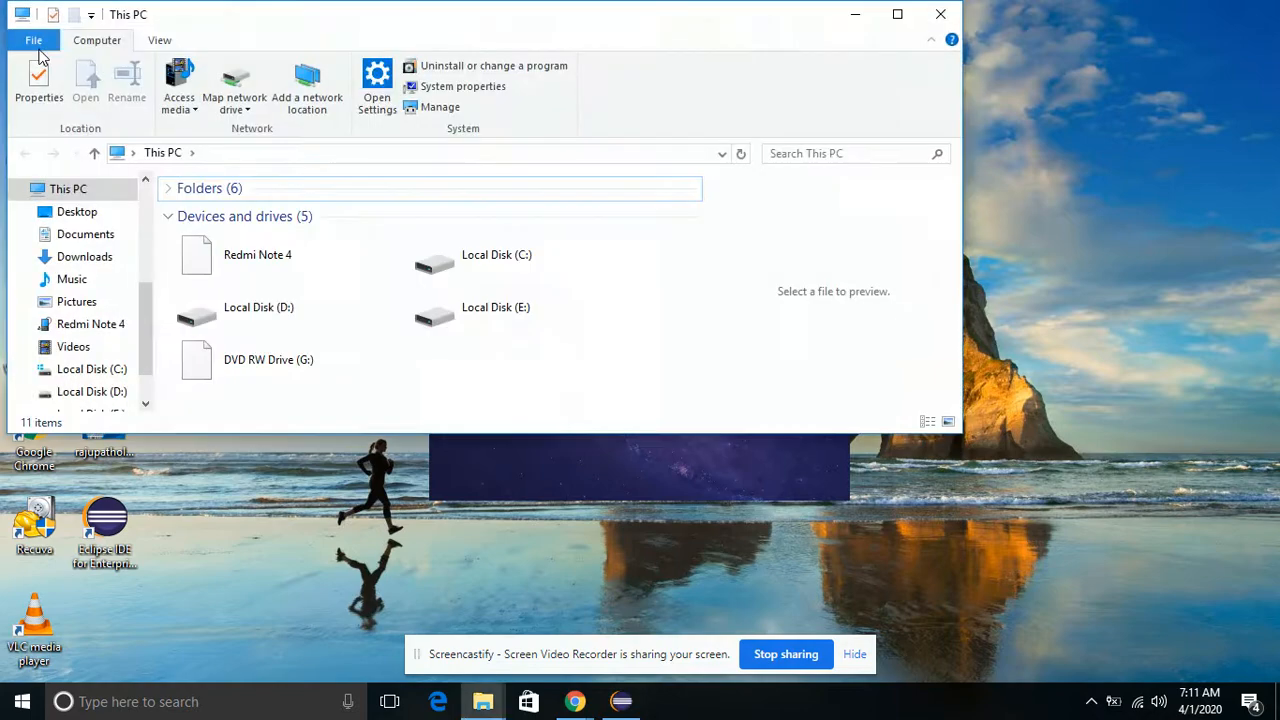
{"action": "left_click", "coordinate": [943, 15]}
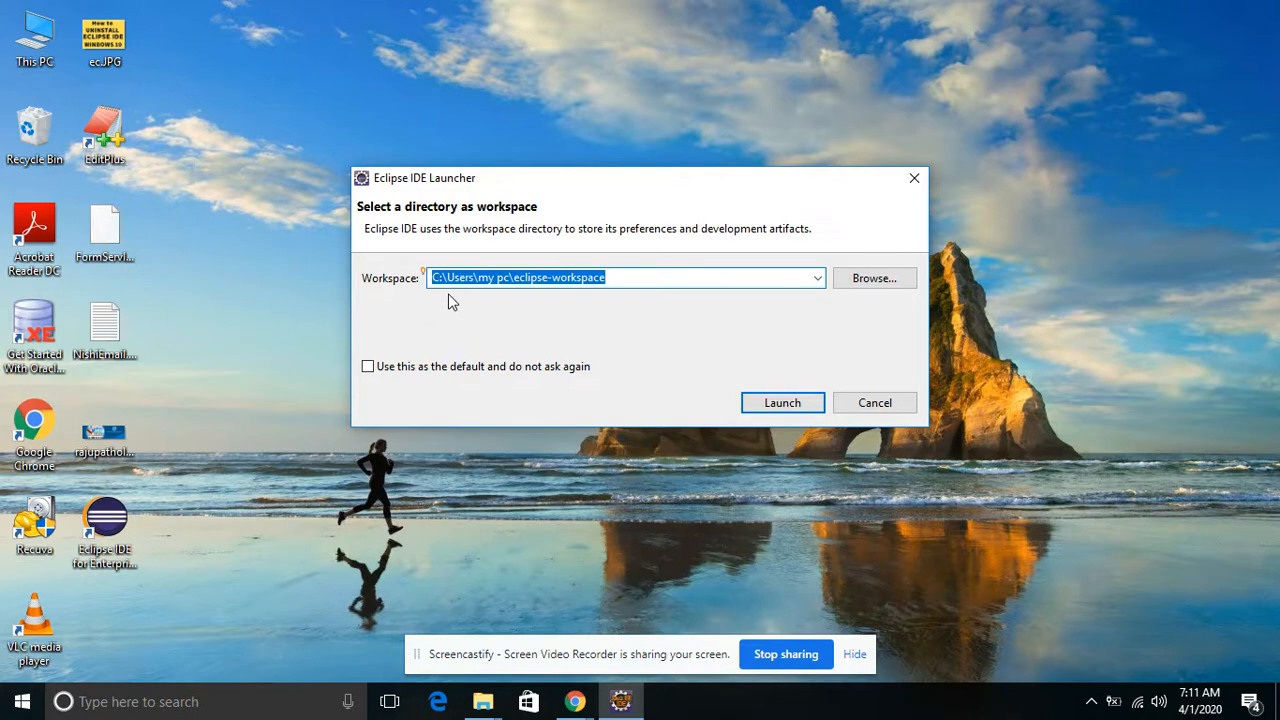
Open This PC in a maximized File Explorer window and view the folders on Local Disk (D:).
{"action": "left_click", "coordinate": [30, 28]}
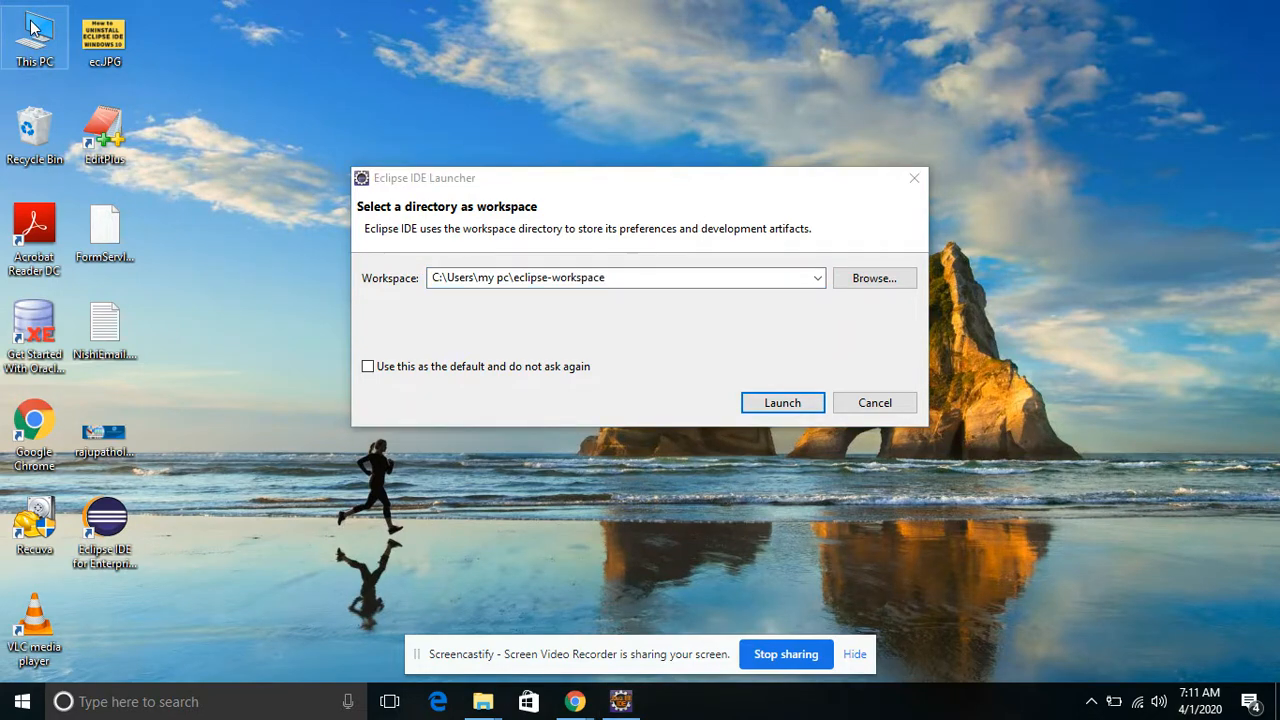
{"action": "double_click", "coordinate": [30, 28]}
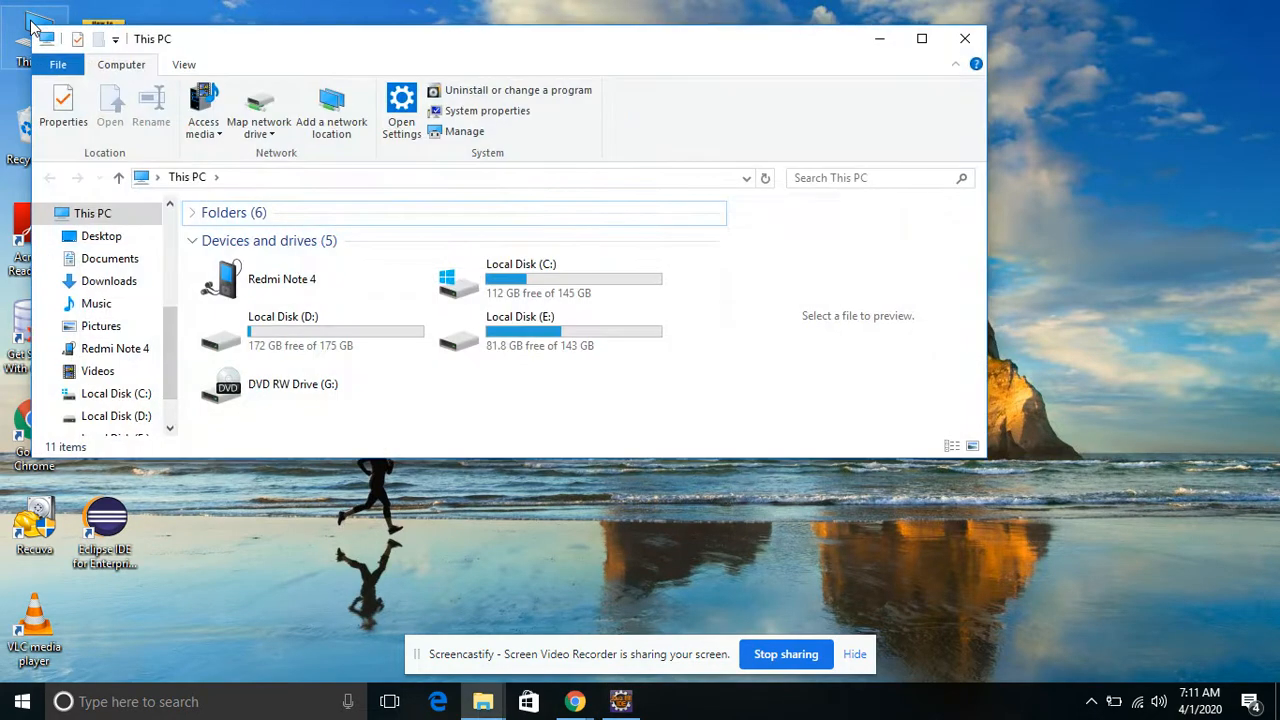
{"action": "left_click", "coordinate": [922, 40]}
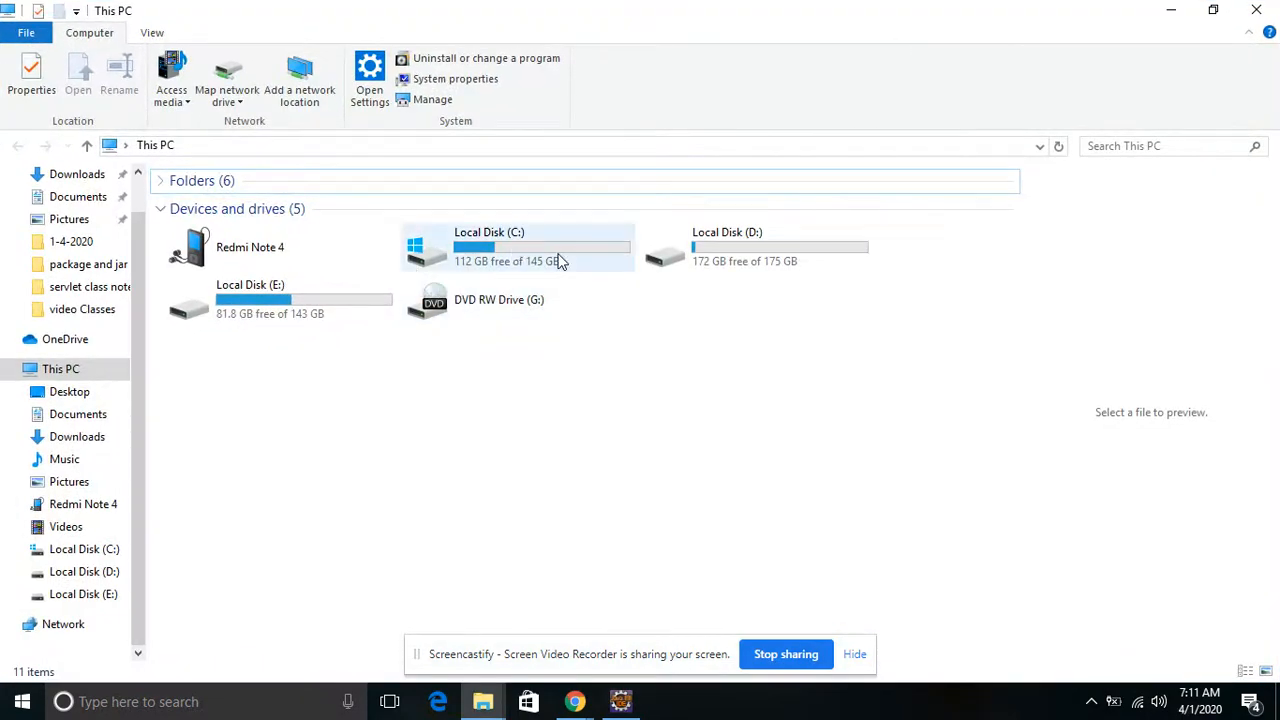
{"action": "left_click", "coordinate": [226, 320]}
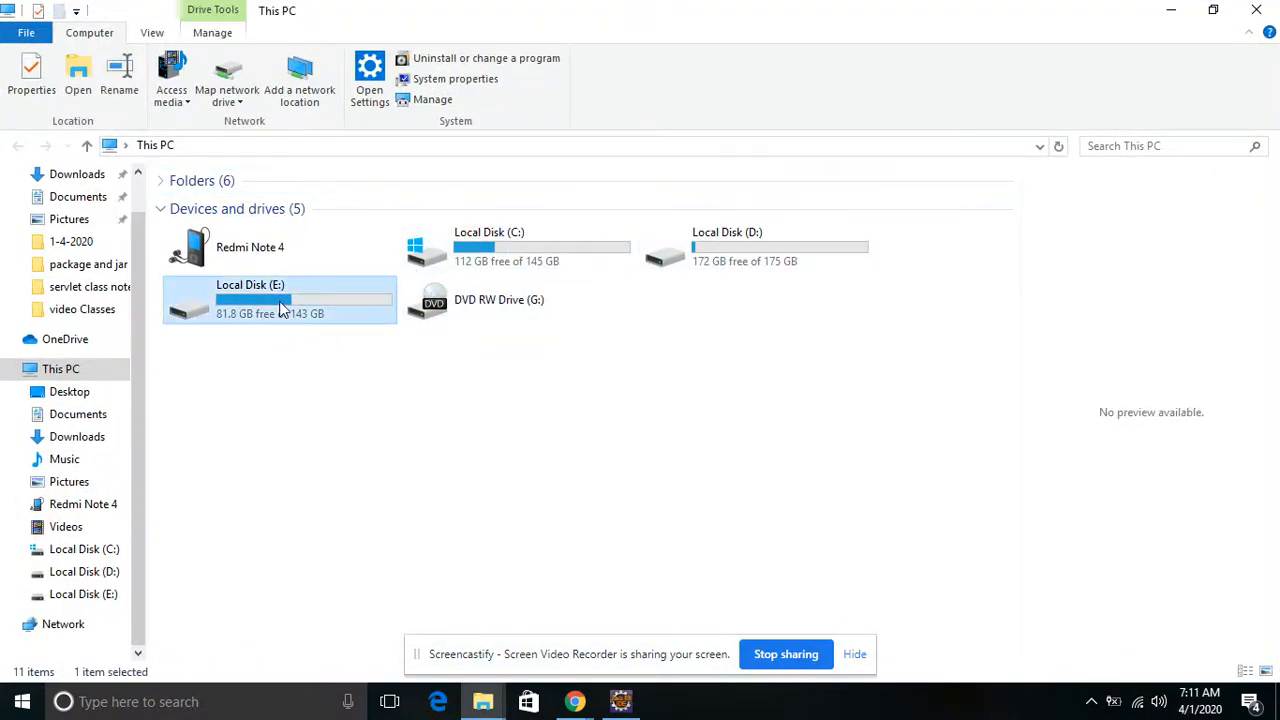
{"action": "double_click", "coordinate": [800, 266]}
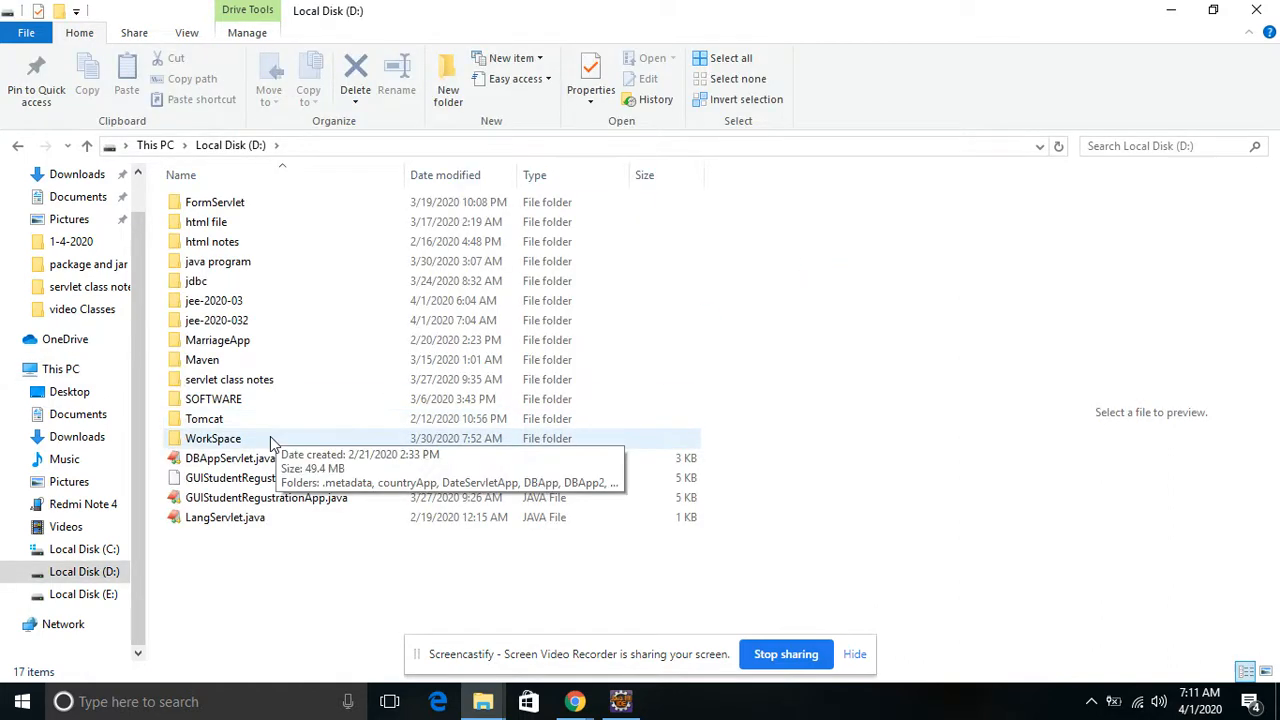
Create a new folder on Local Disk (D:) with the default name and delete it again.
{"action": "left_click", "coordinate": [58, 11]}
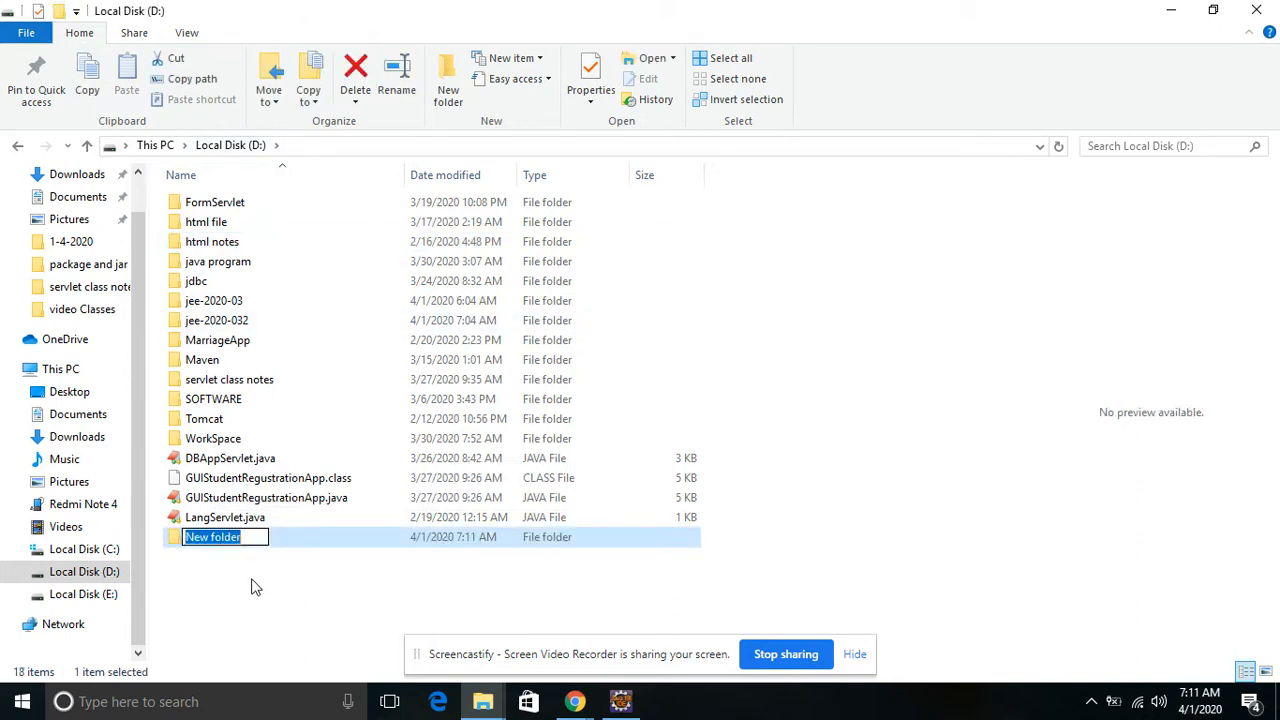
{"action": "left_click", "coordinate": [787, 435]}
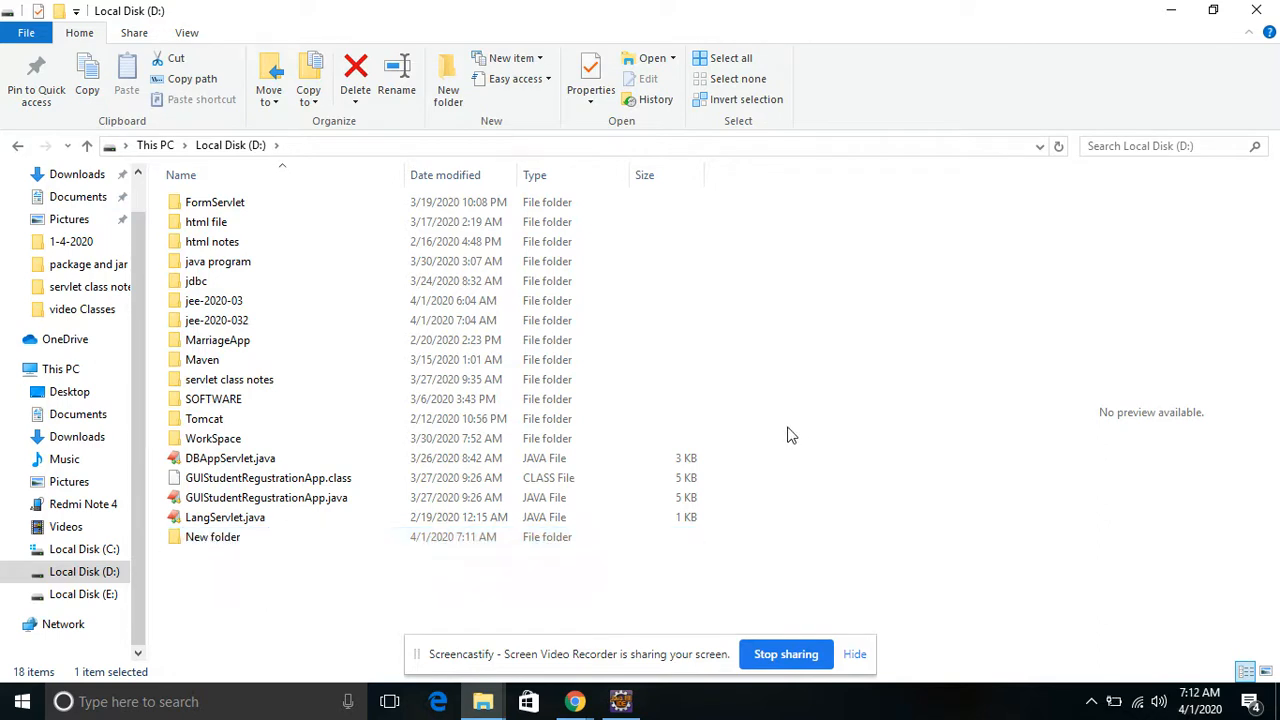
{"action": "left_click", "coordinate": [420, 542]}
{"action": "right_click", "coordinate": [420, 542]}
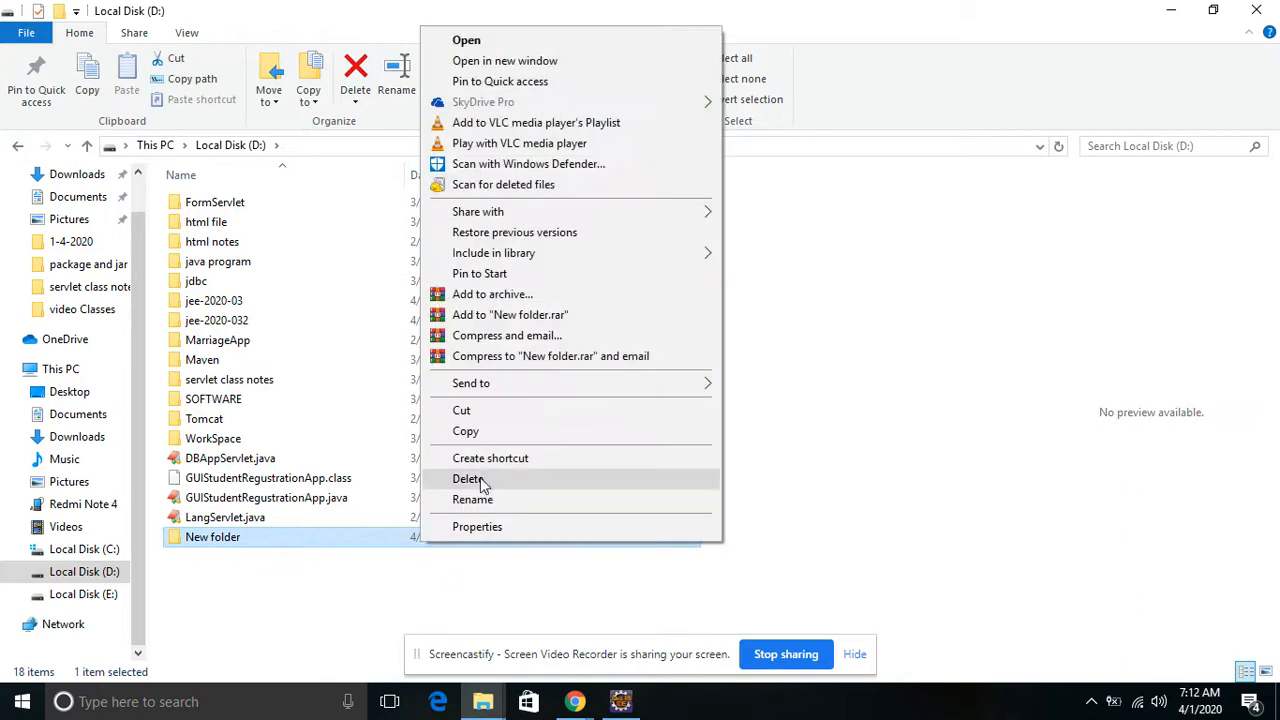
{"action": "left_click", "coordinate": [485, 478]}
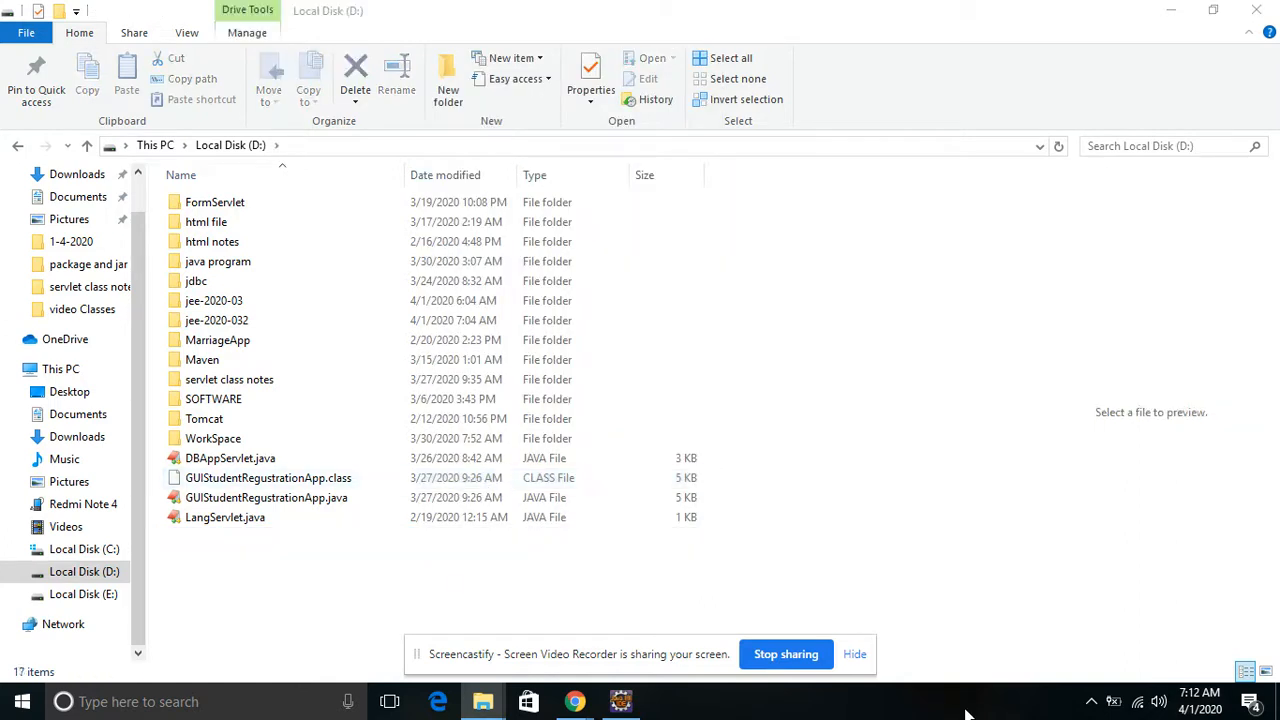
Switch to the Eclipse IDE Launcher and select the WorkSpace folder on Local Disk (D:) as the workspace directory.
{"action": "left_click", "coordinate": [621, 701]}
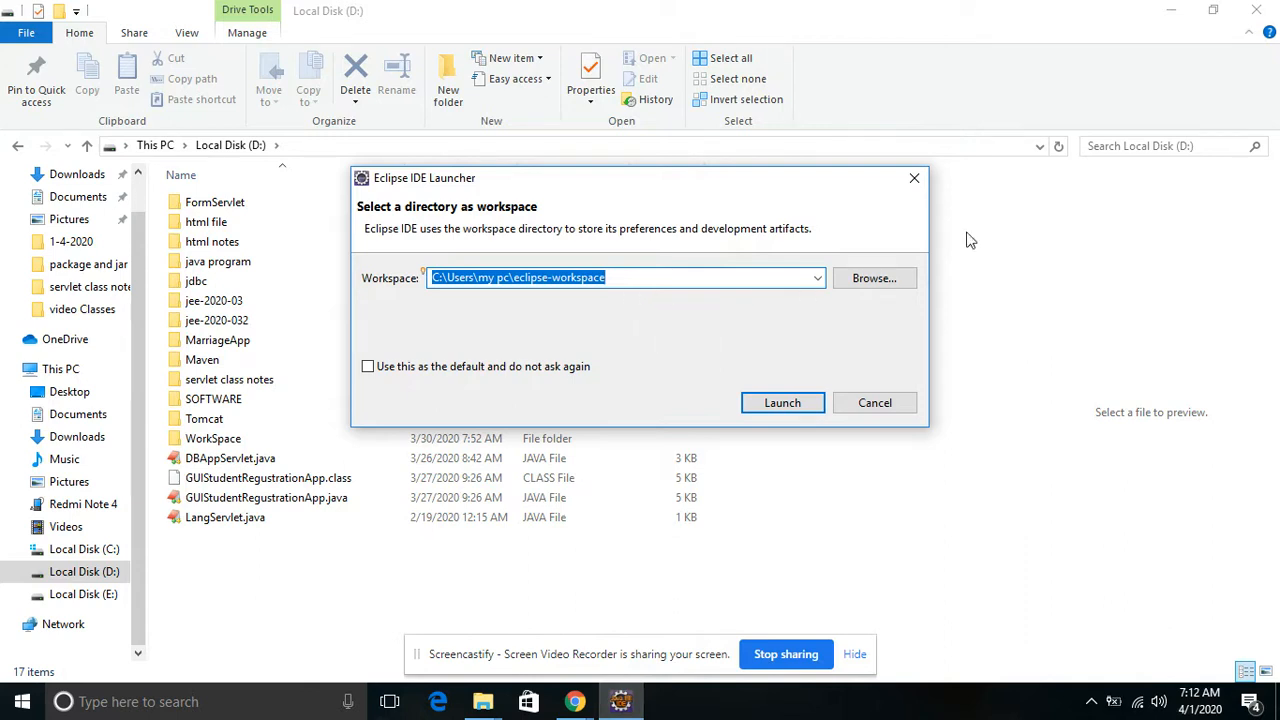
{"action": "left_click", "coordinate": [817, 278]}
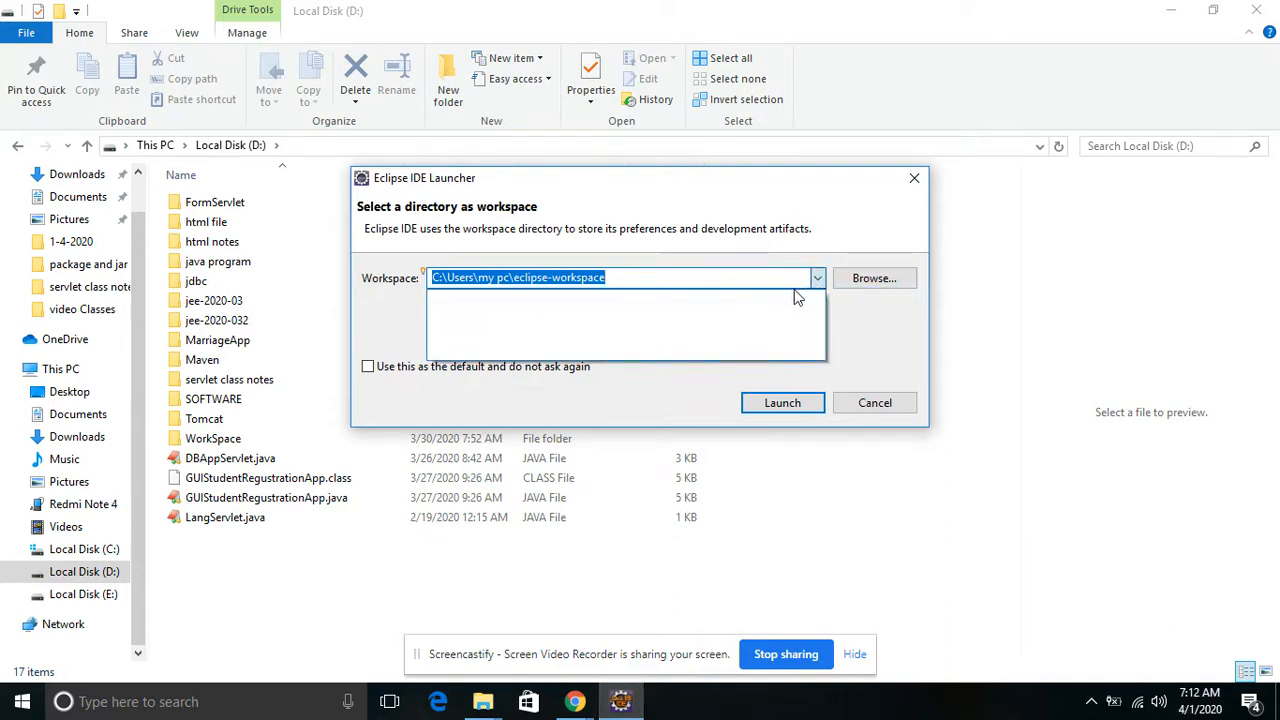
{"action": "left_click", "coordinate": [890, 277]}
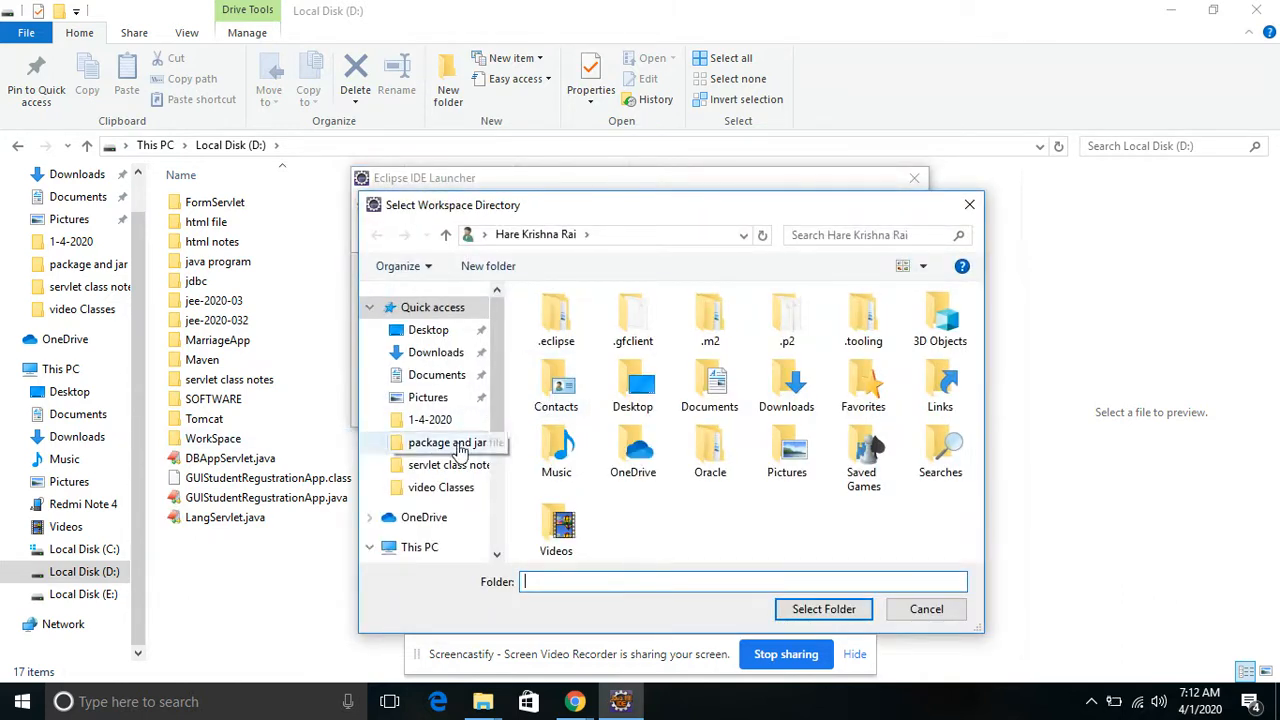
{"action": "left_click_drag", "start_coordinate": [497, 417], "coordinate": [497, 505]}
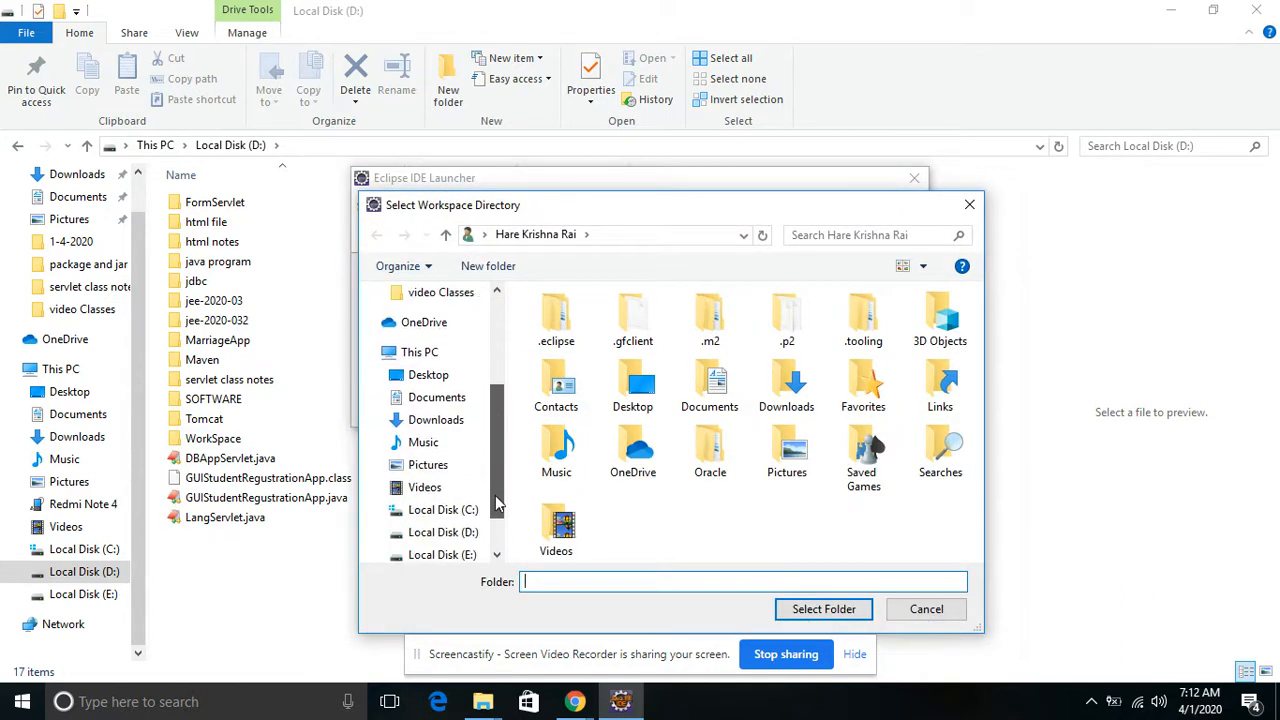
{"action": "left_click", "coordinate": [440, 532]}
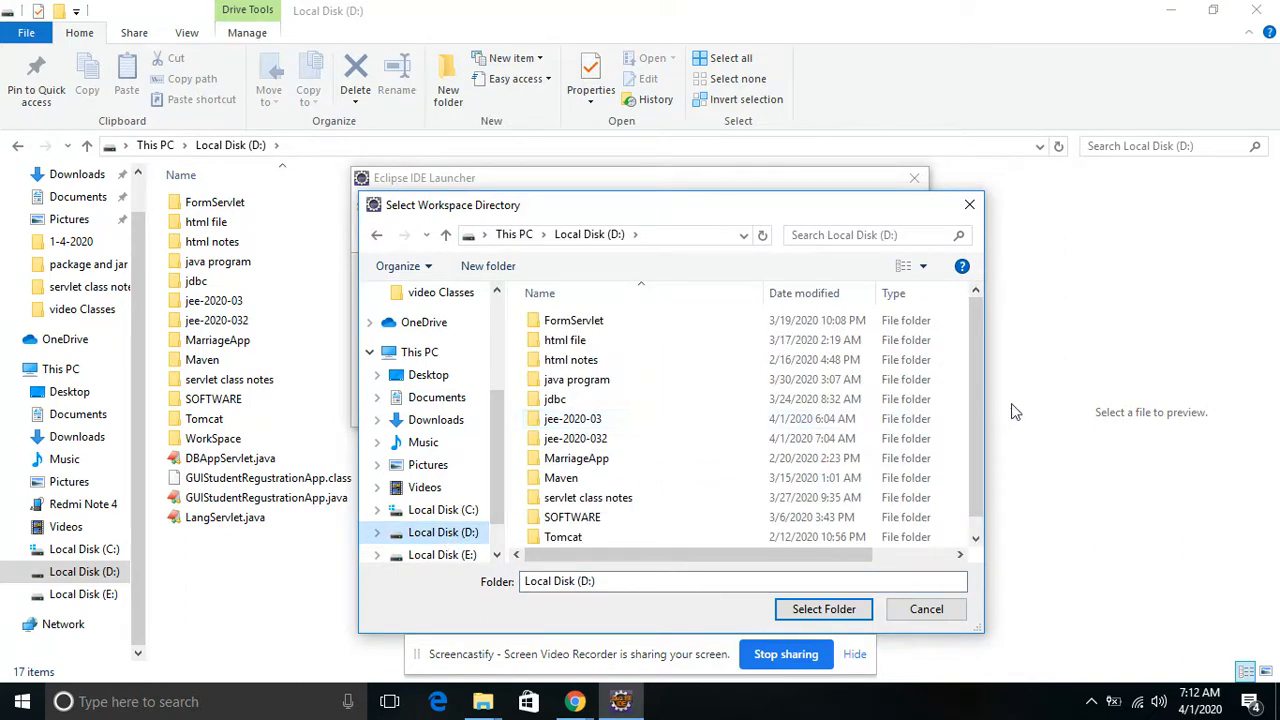
{"action": "left_click_drag", "start_coordinate": [976, 369], "coordinate": [971, 411]}
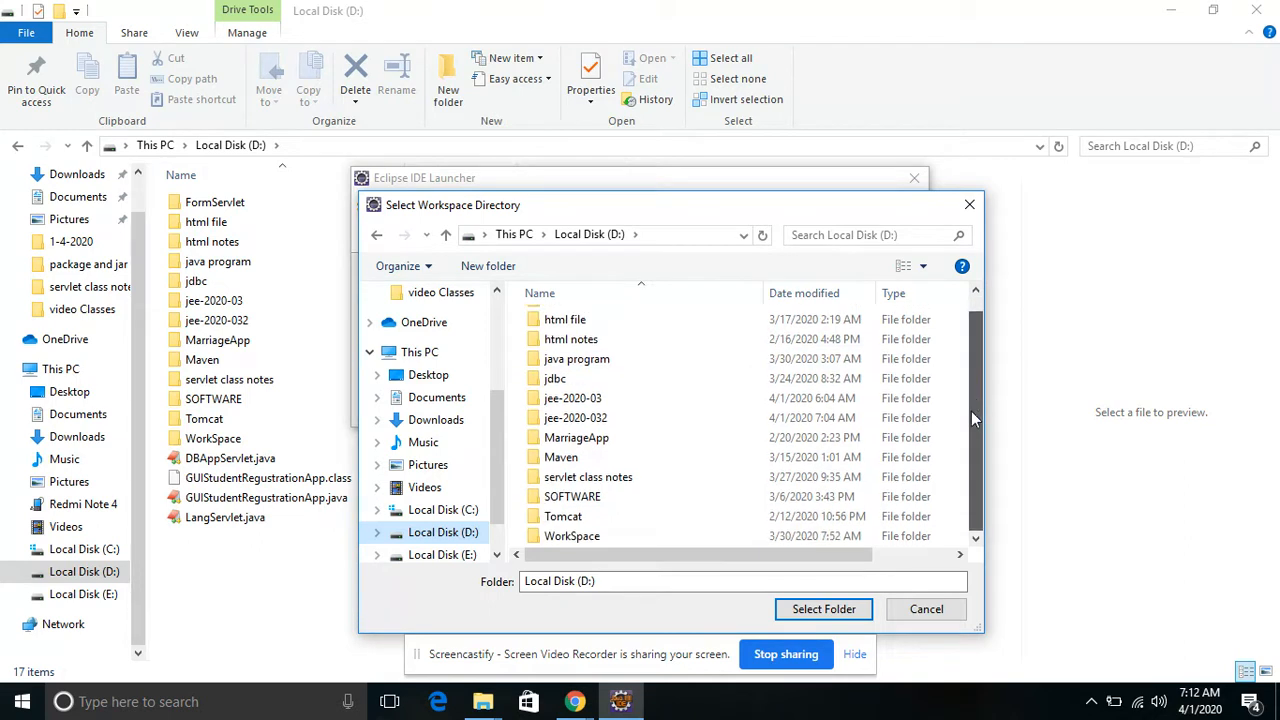
{"action": "double_click", "coordinate": [694, 538]}
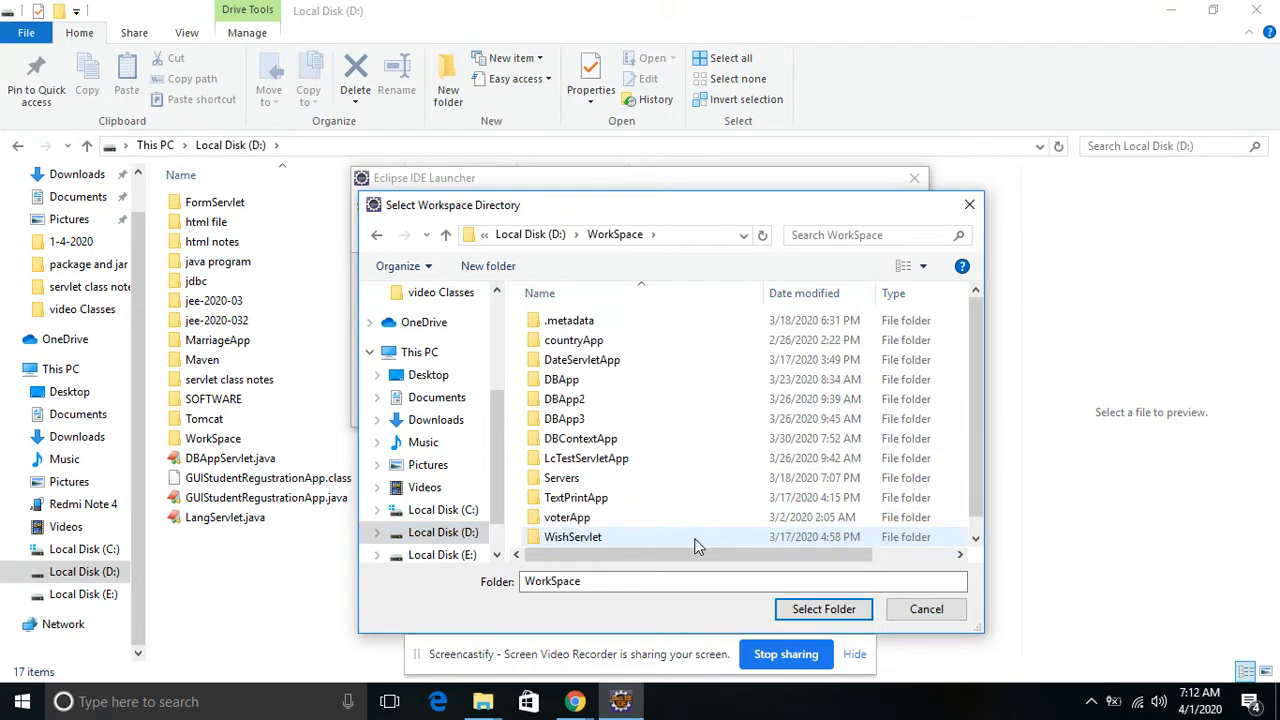
{"action": "left_click", "coordinate": [823, 609]}
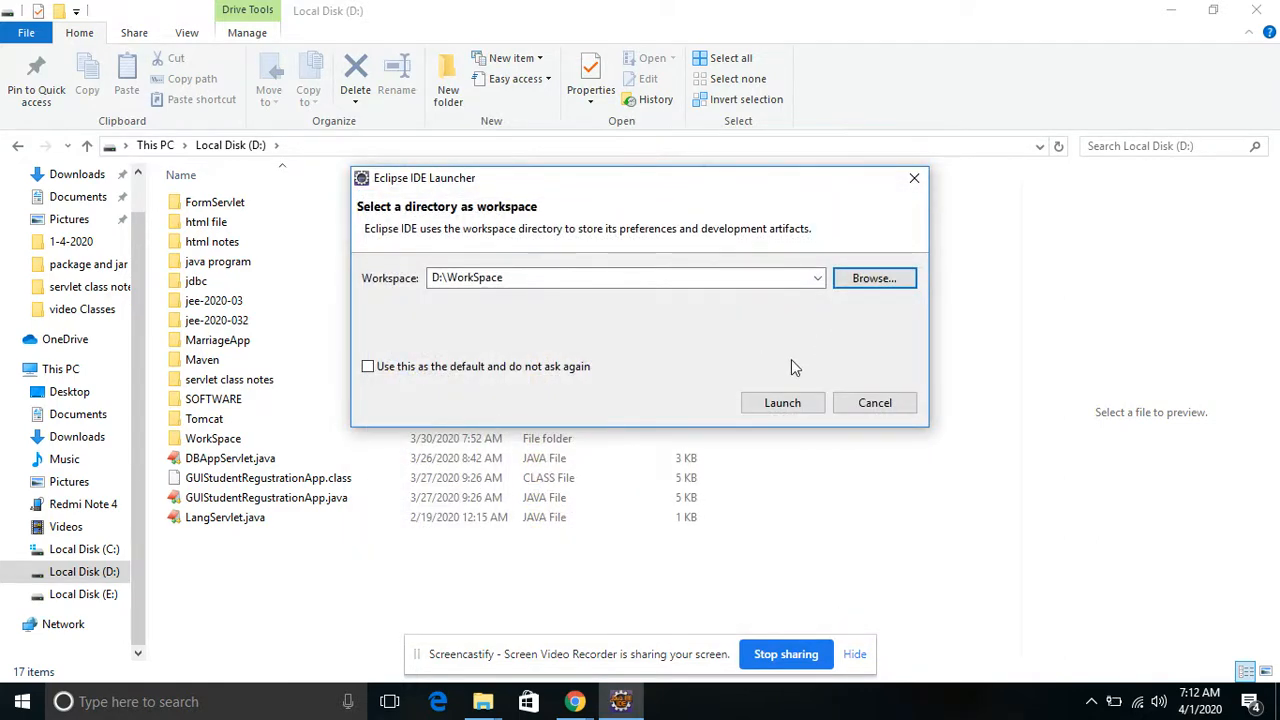
Launch Eclipse with the selected workspace, accept updating the older workspace version, and minimize File Explorer.
{"action": "left_click", "coordinate": [790, 402]}
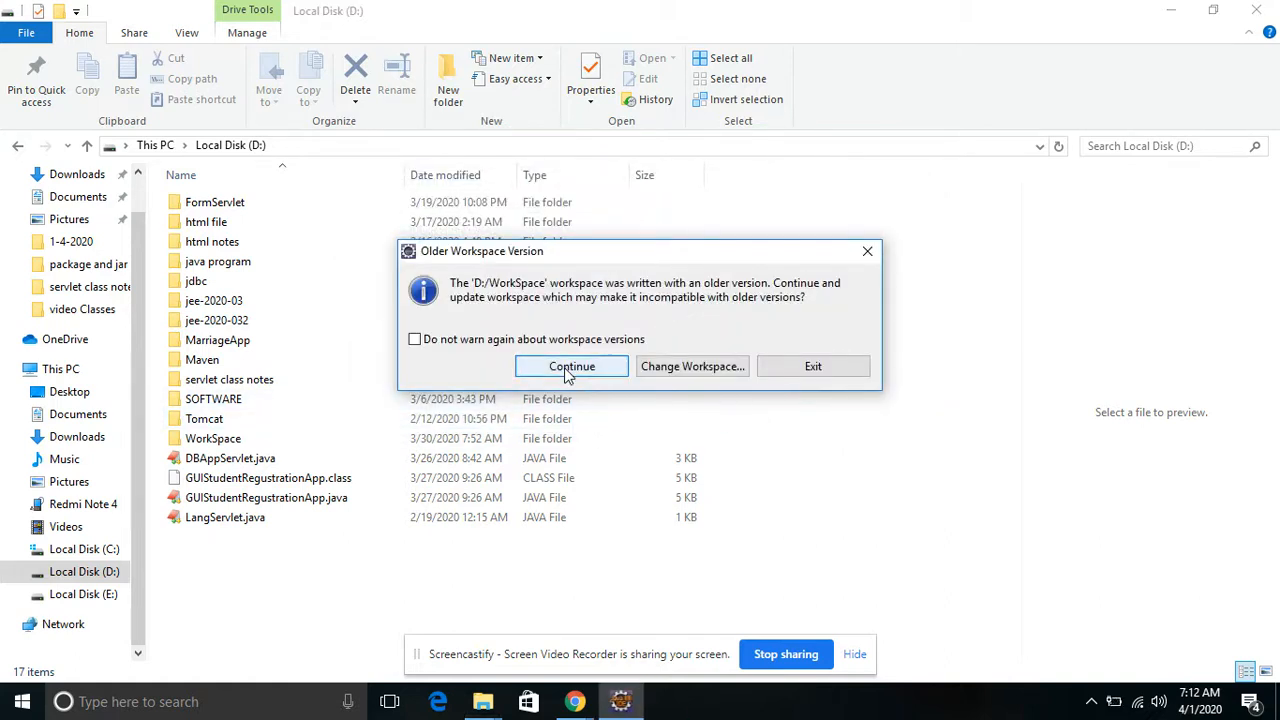
{"action": "left_click", "coordinate": [568, 368]}
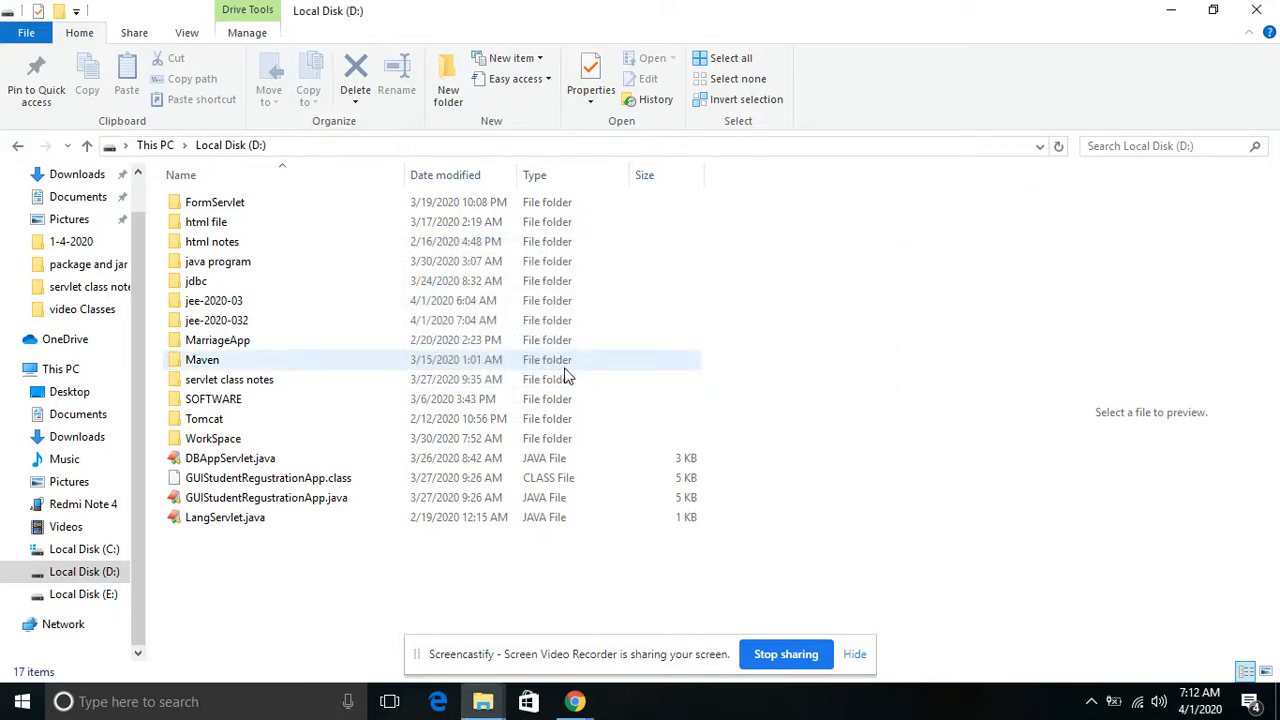
{"action": "left_click", "coordinate": [1174, 10]}
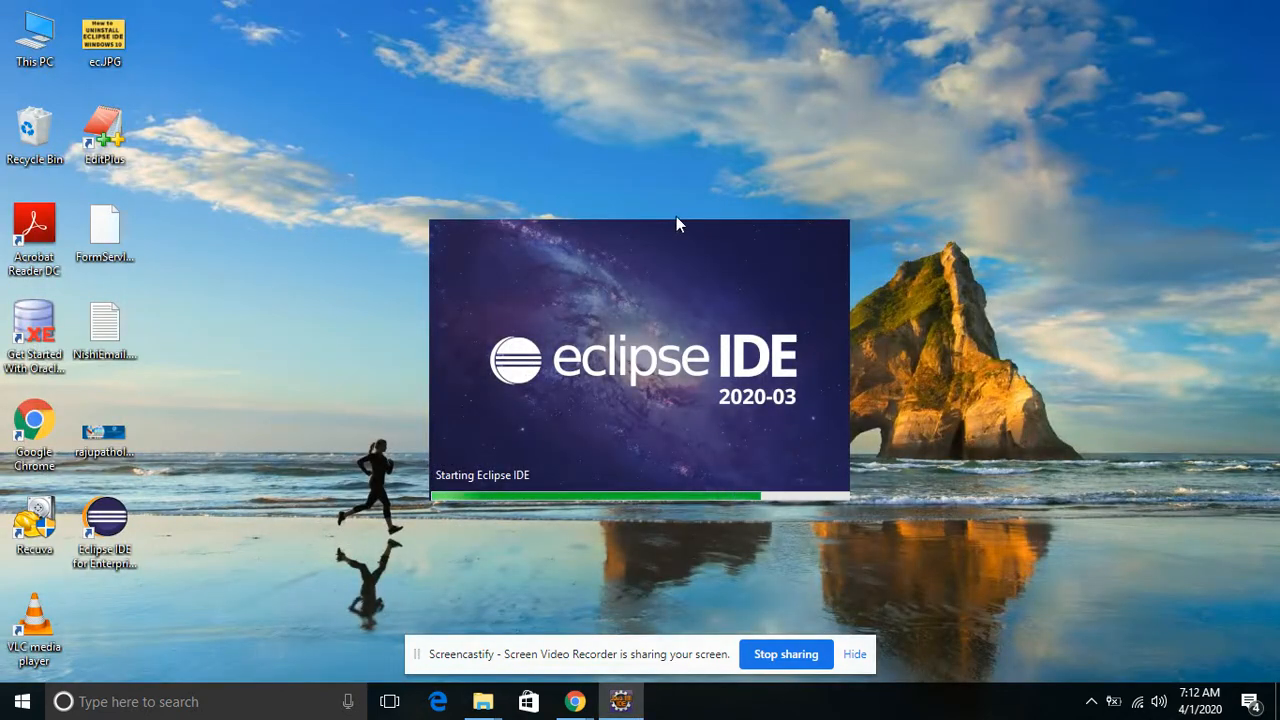